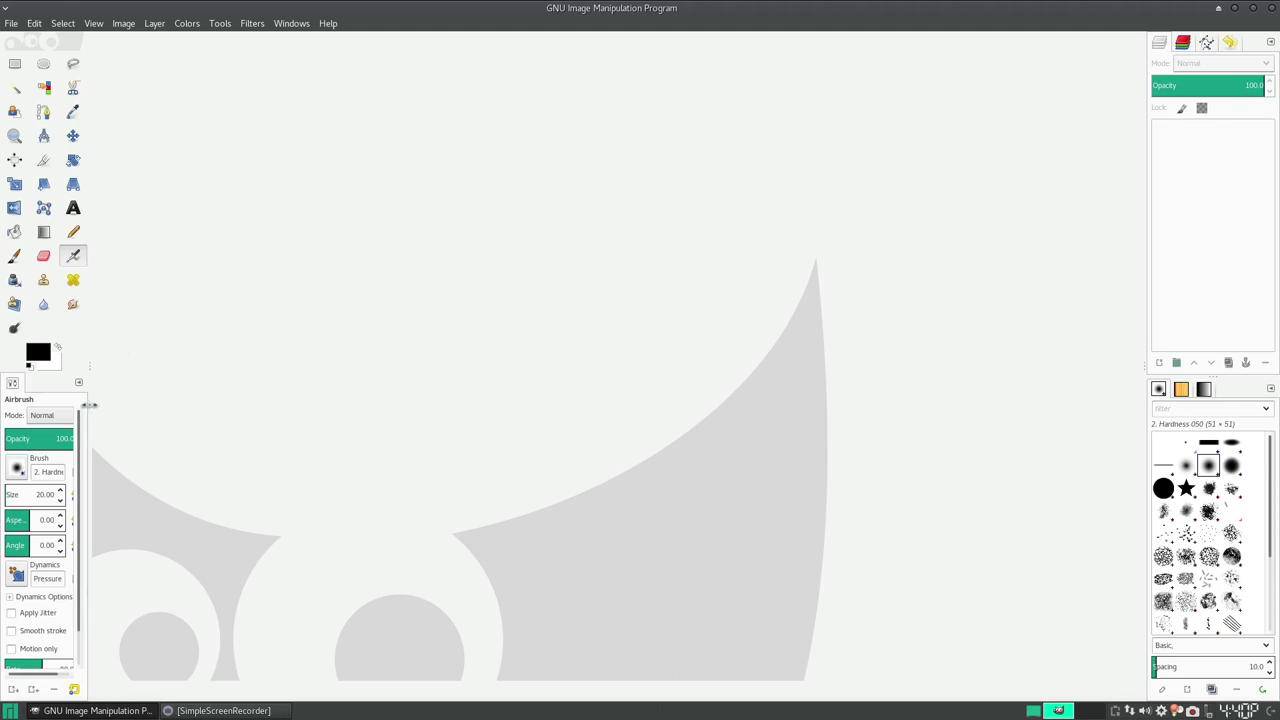
# Widen the Tool Options dock so all airbrush settings are fully readable
pyautogui.moveTo(89, 405); pyautogui.dragTo(113, 408)
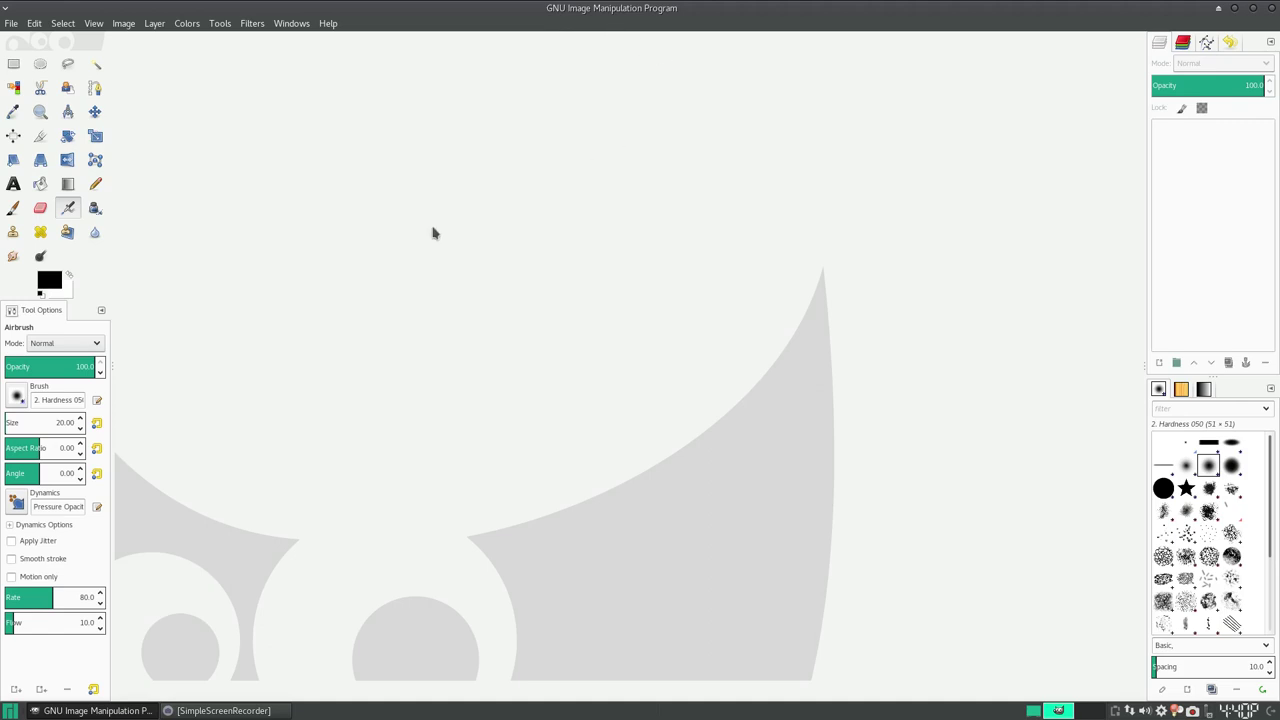
# Create a new blank image from the 1024x768 template
pyautogui.click(34, 24)
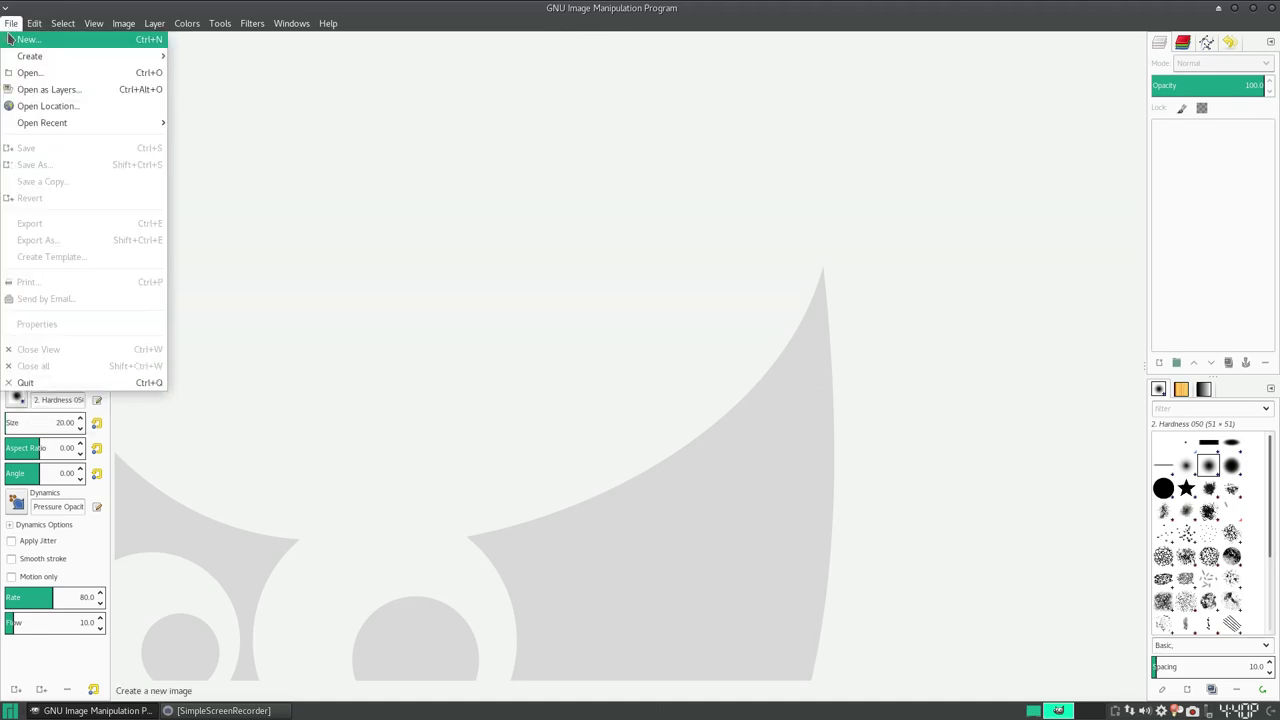
pyautogui.click(36, 45)
pyautogui.click(606, 285)
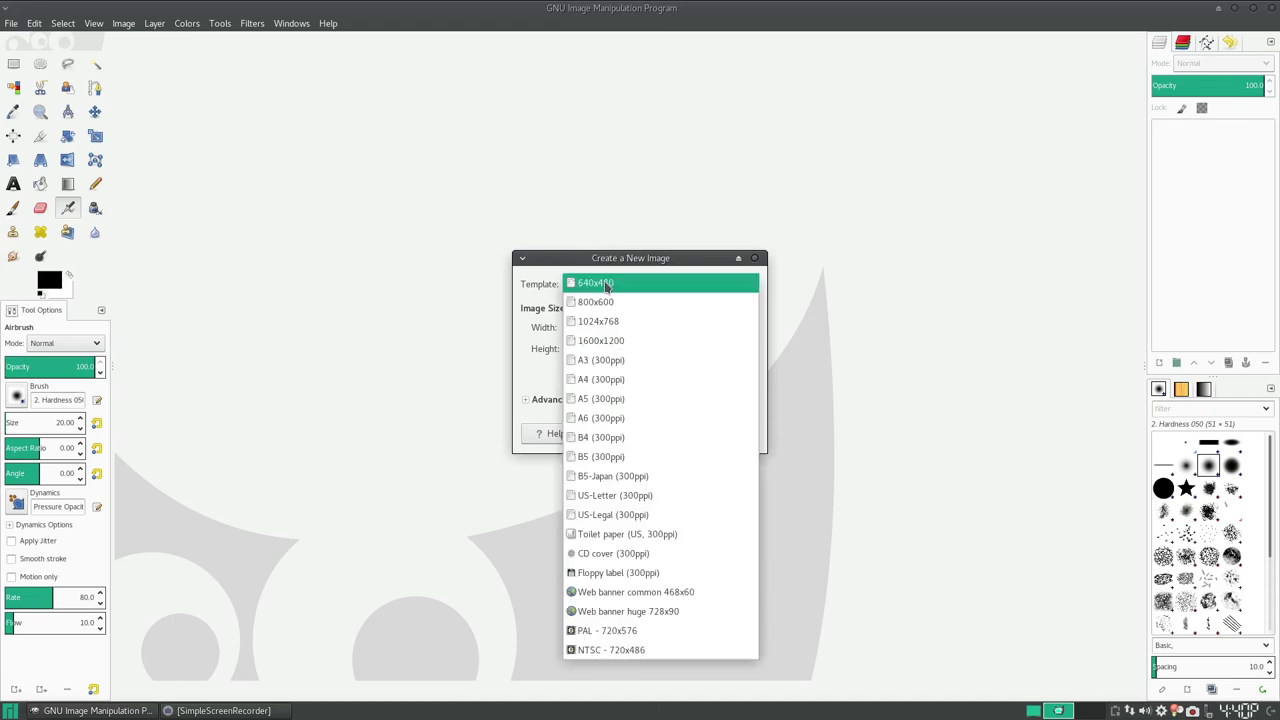
pyautogui.click(648, 325)
pyautogui.click(730, 433)
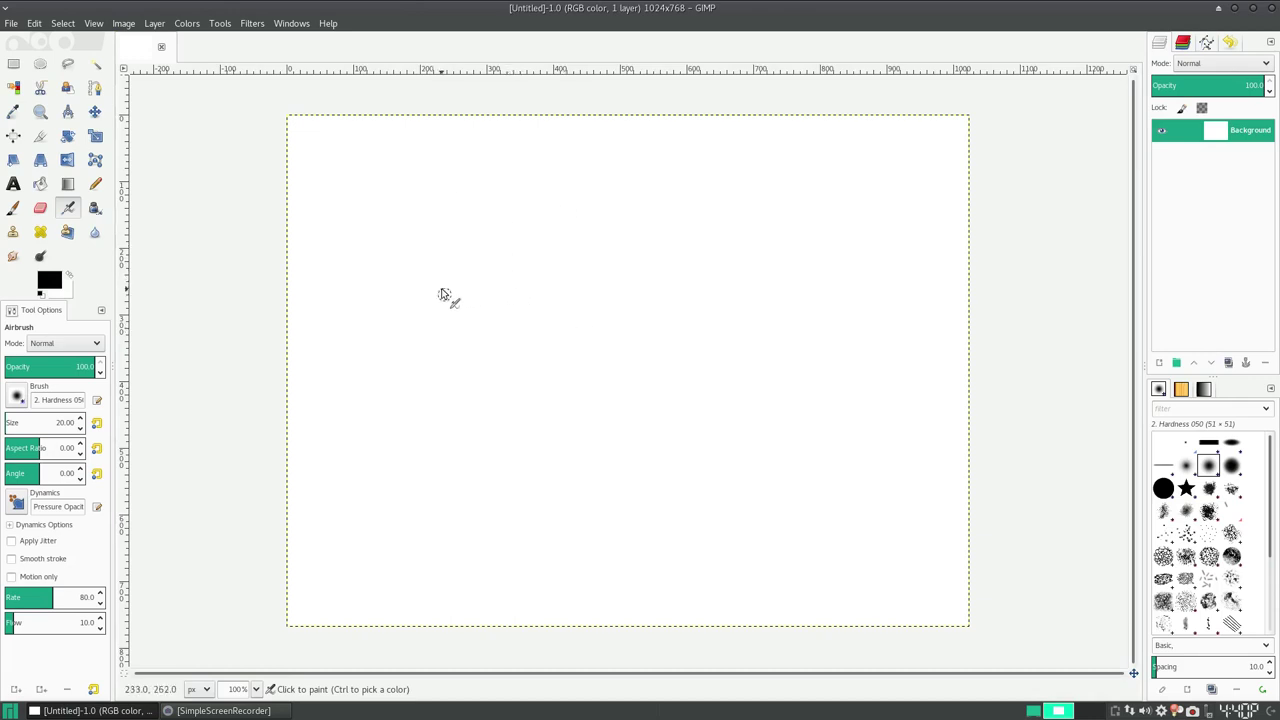
# Airbrush two soft grey strokes across the middle of the canvas with a size 20 brush
pyautogui.moveTo(410, 230)
pyautogui.mouseDown()
pyautogui.moveTo(623, 391)
pyautogui.moveTo(700, 368)
pyautogui.mouseUp()
pyautogui.moveTo(680, 215)
pyautogui.mouseDown()
pyautogui.moveTo(834, 314)
pyautogui.moveTo(686, 291)
pyautogui.moveTo(636, 205)
pyautogui.mouseUp()
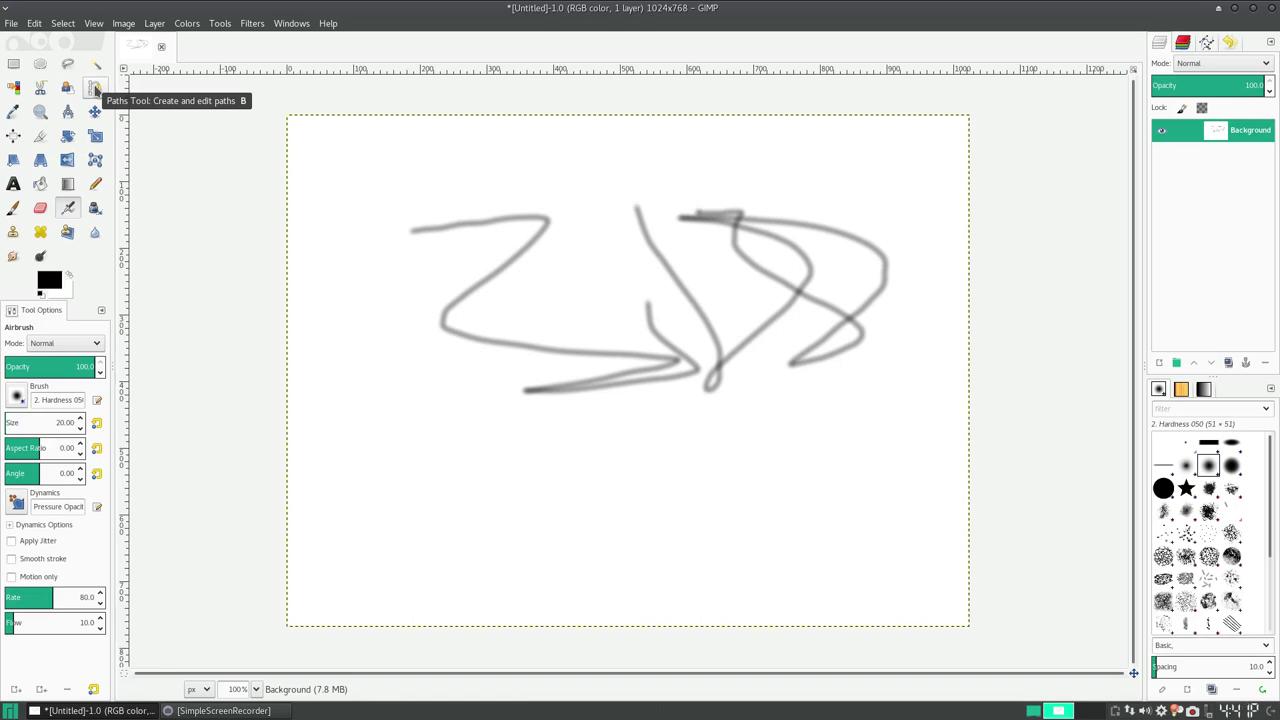
# Draw a seven-anchor wavy path across the lower canvas, ending in a curve at right
pyautogui.click(94, 88)
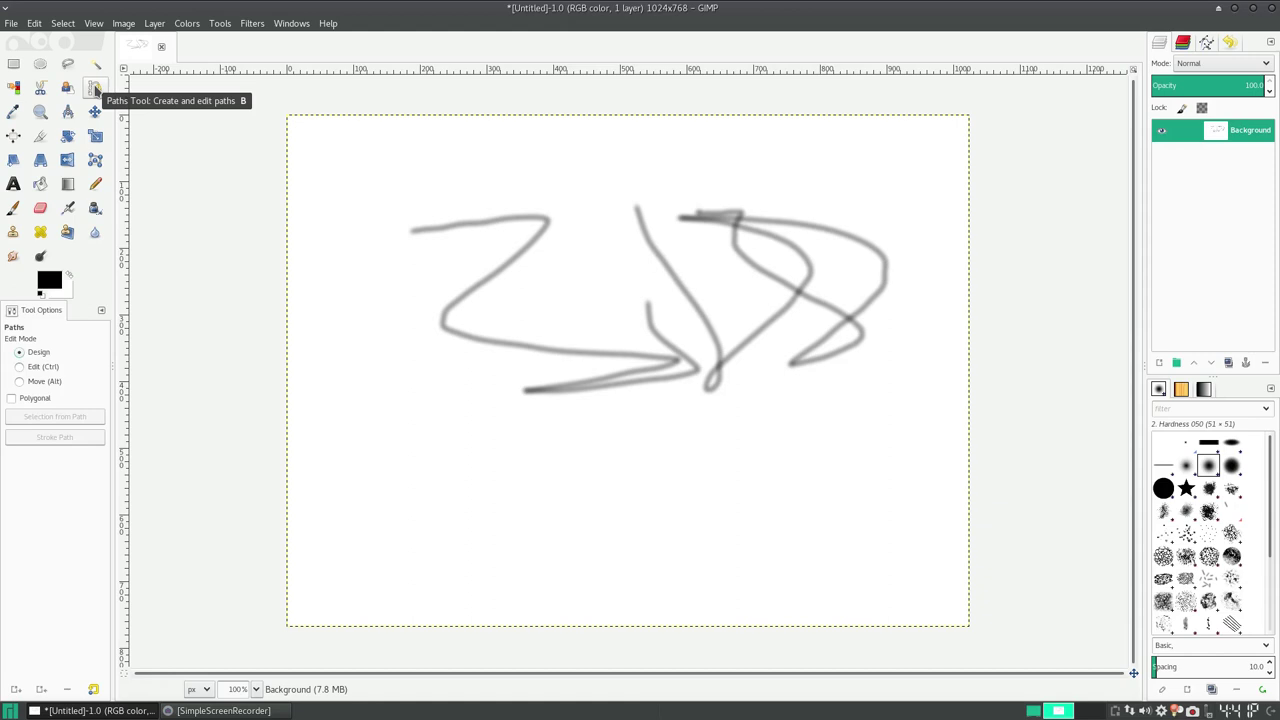
pyautogui.click(351, 472)
pyautogui.moveTo(472, 474)
pyautogui.mouseDown()
pyautogui.moveTo(492, 476)
pyautogui.moveTo(513, 448)
pyautogui.mouseUp()
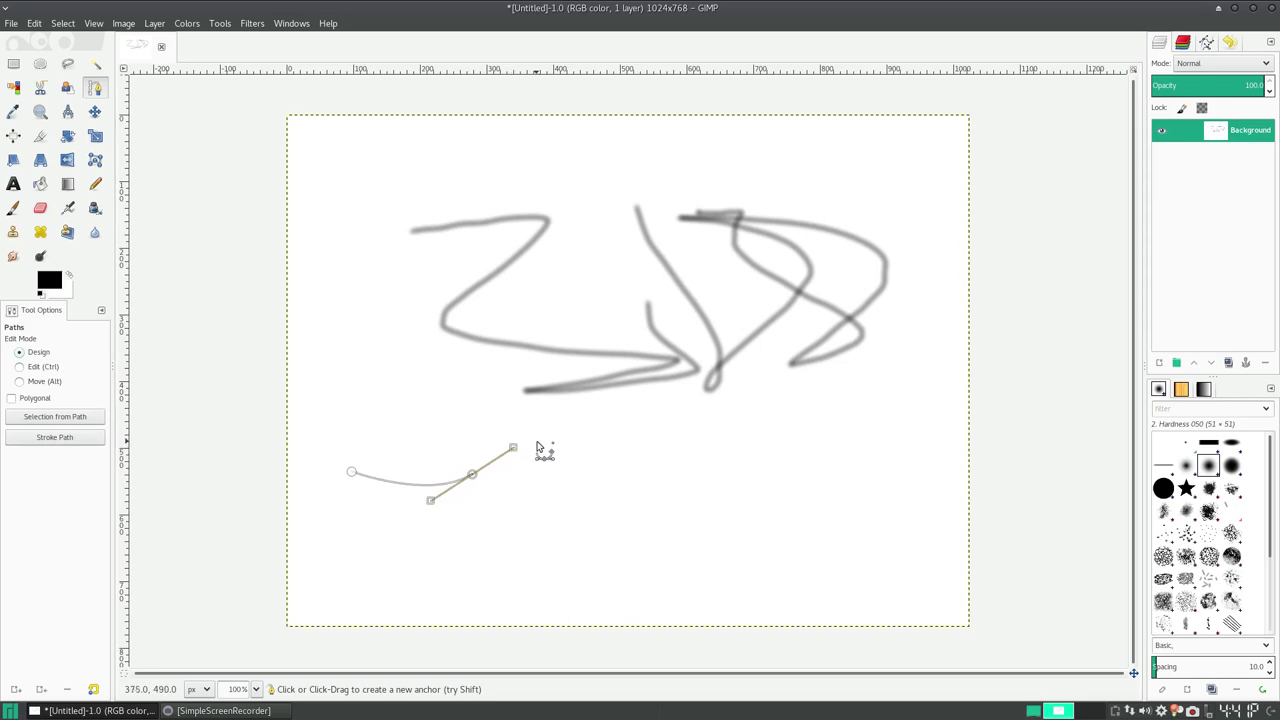
pyautogui.click(590, 437)
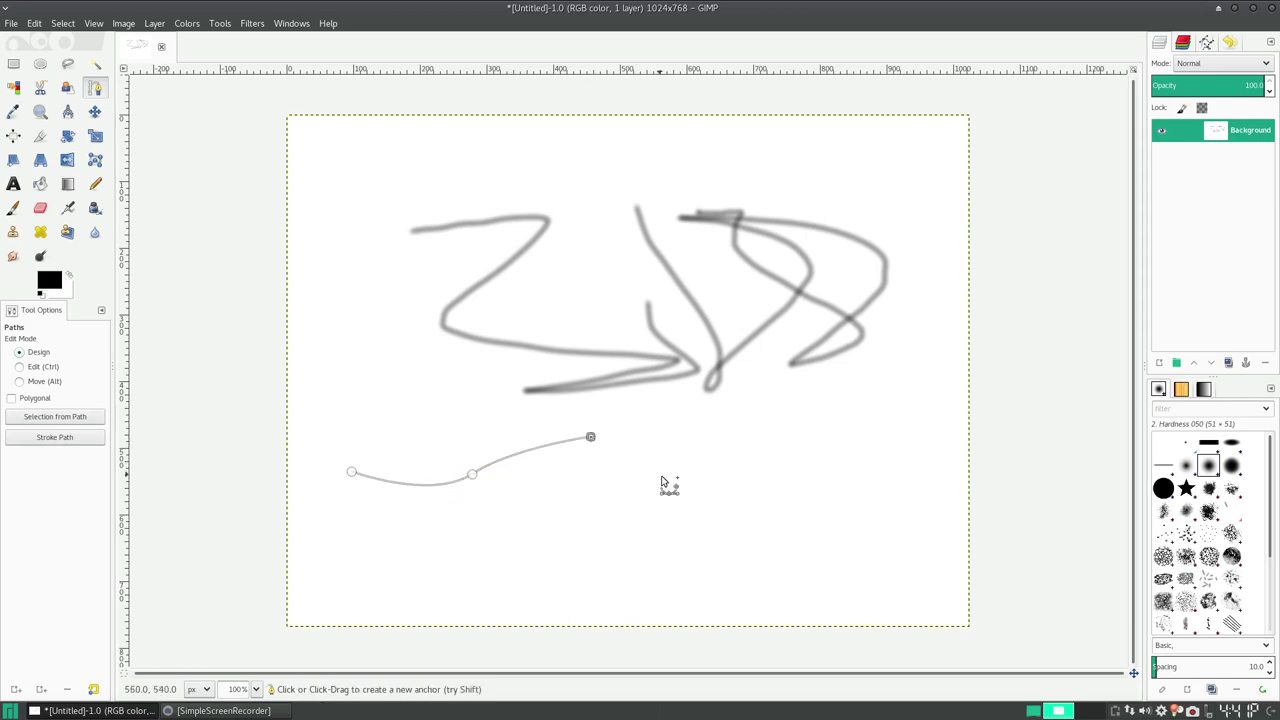
pyautogui.click(692, 493)
pyautogui.click(765, 466)
pyautogui.click(900, 478)
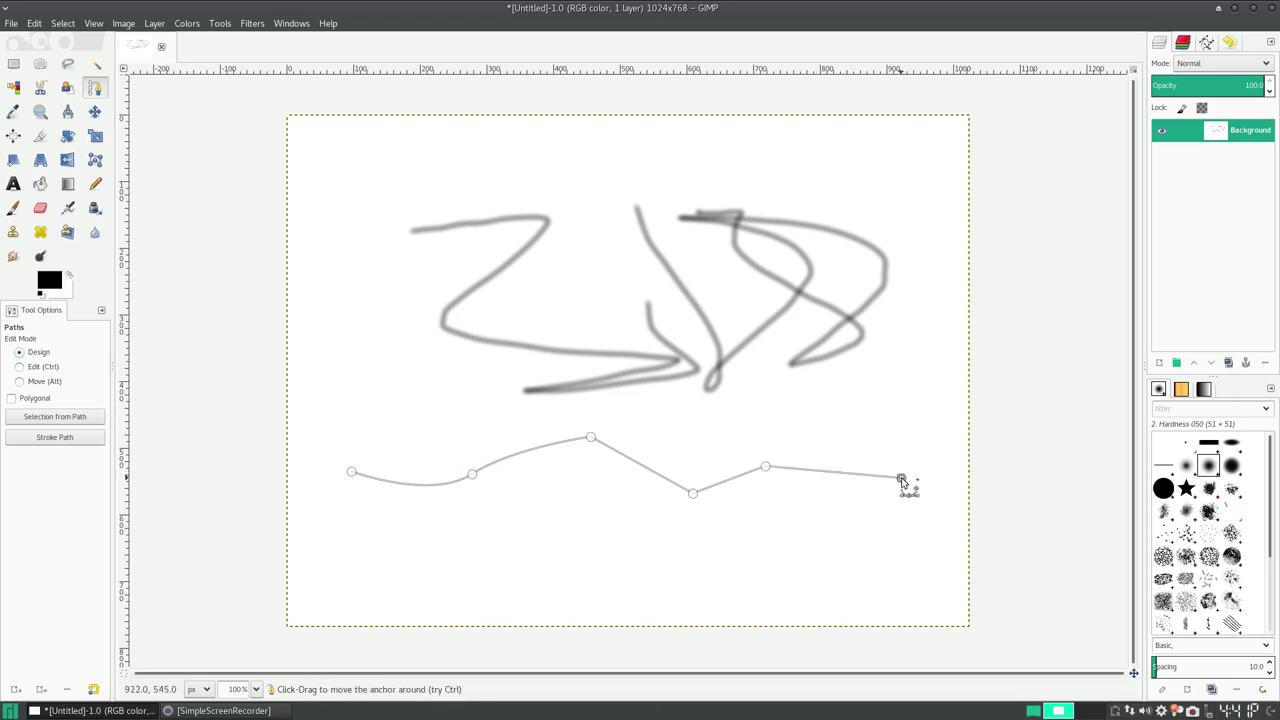
pyautogui.moveTo(826, 547); pyautogui.dragTo(749, 570)
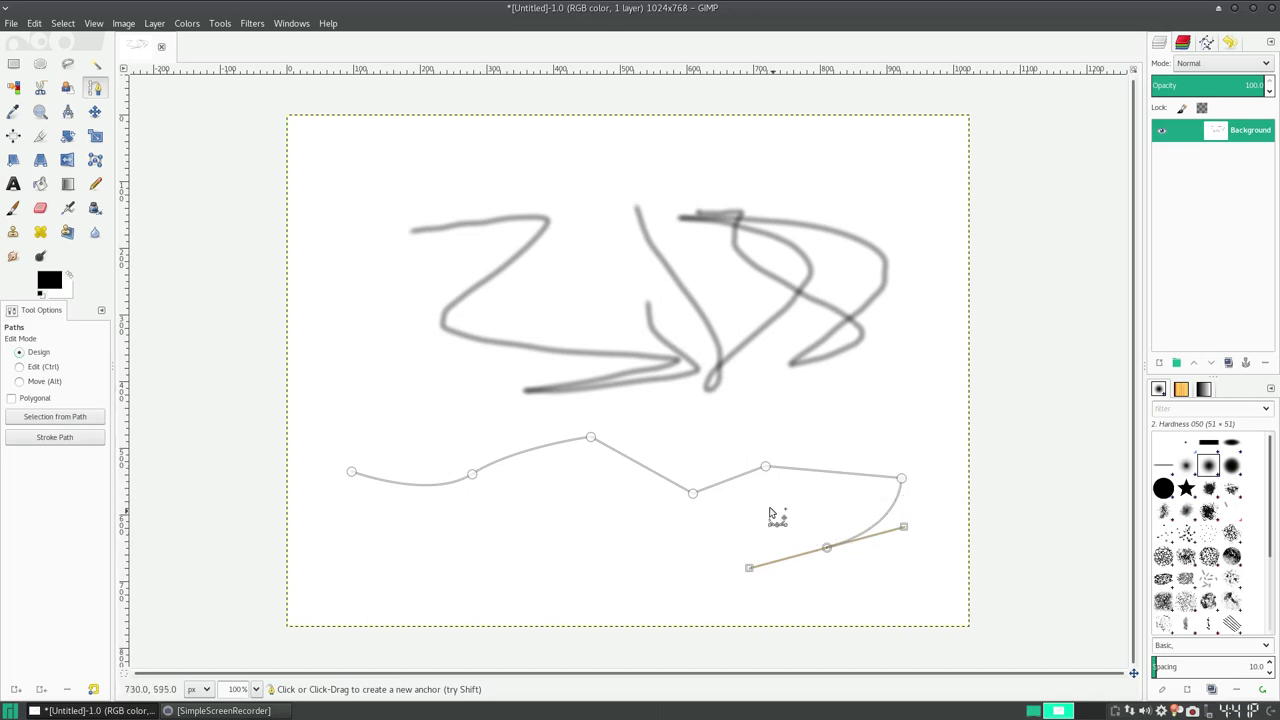
# Convert the path to a selection, trial-paint black inside it with the Paintbrush, then undo
pyautogui.click(61, 424)
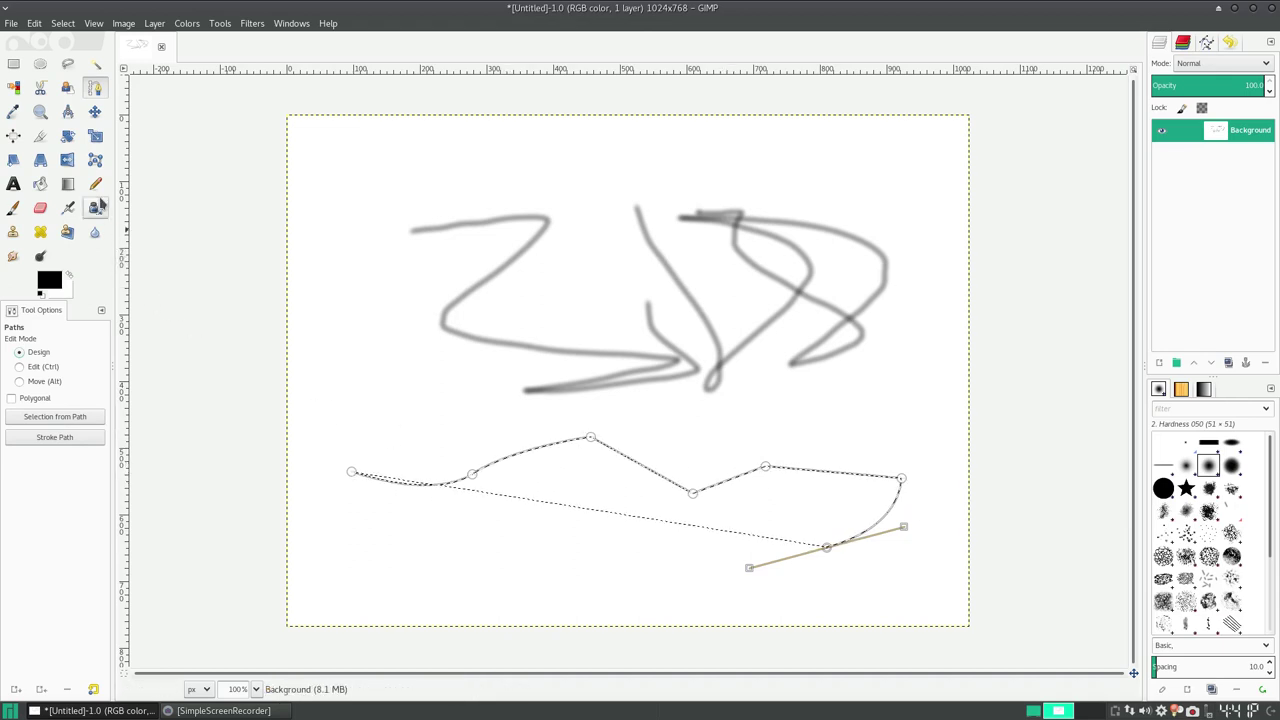
pyautogui.click(13, 207)
pyautogui.moveTo(545, 477)
pyautogui.mouseDown()
pyautogui.moveTo(791, 449)
pyautogui.moveTo(931, 554)
pyautogui.moveTo(651, 491)
pyautogui.moveTo(546, 490)
pyautogui.moveTo(808, 523)
pyautogui.moveTo(703, 477)
pyautogui.moveTo(400, 449)
pyautogui.moveTo(529, 551)
pyautogui.moveTo(569, 494)
pyautogui.moveTo(724, 522)
pyautogui.moveTo(728, 548)
pyautogui.moveTo(628, 551)
pyautogui.moveTo(517, 491)
pyautogui.moveTo(670, 449)
pyautogui.moveTo(711, 457)
pyautogui.mouseUp()
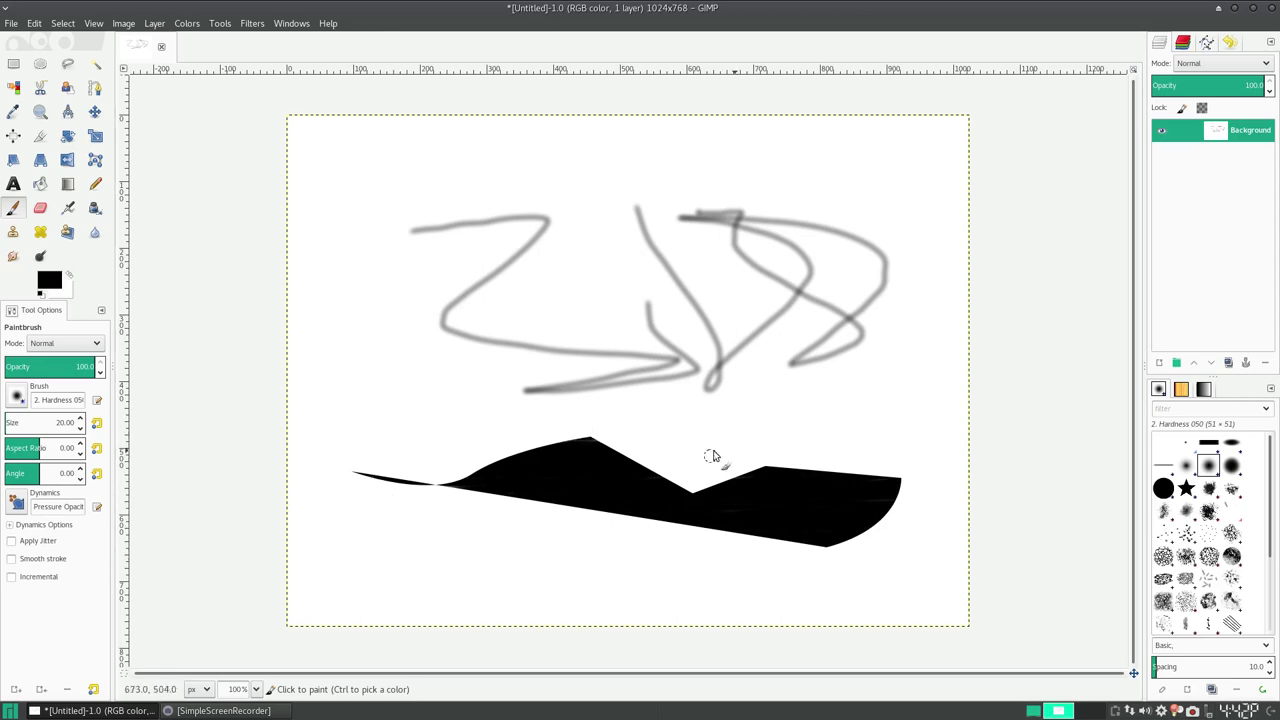
pyautogui.hotkey('ctrl', 'z')
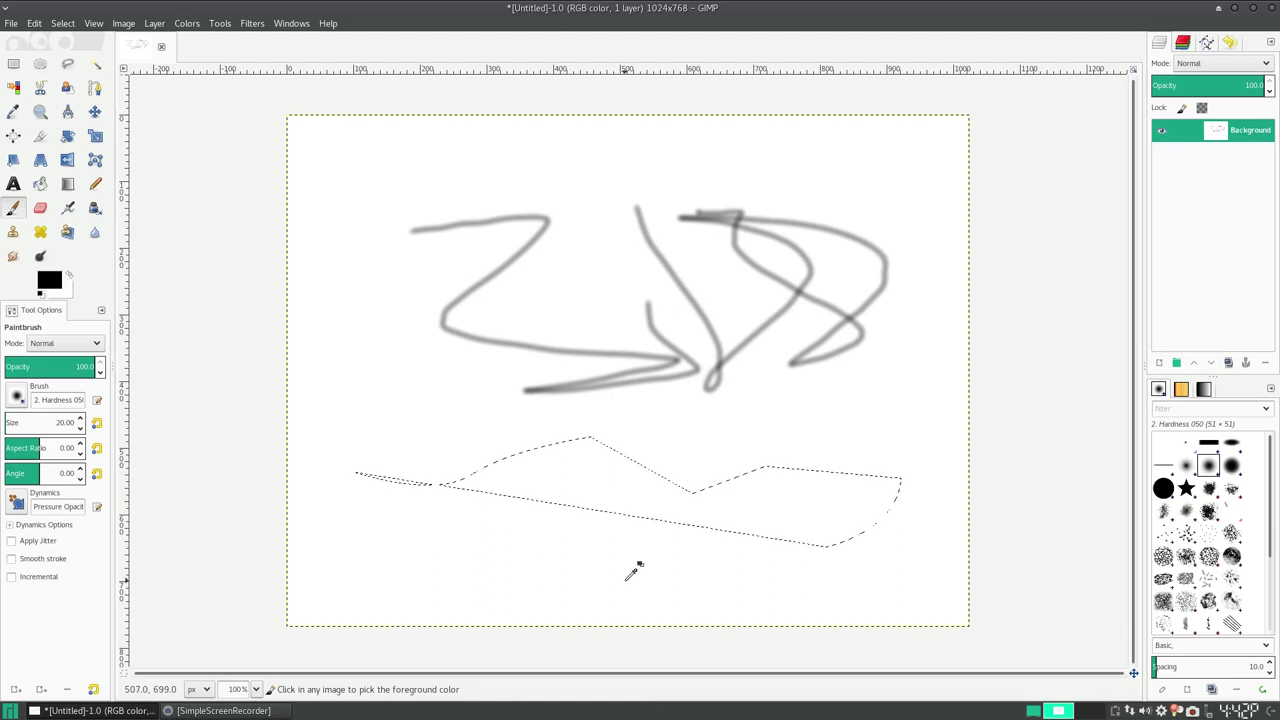
# Clear the selection and start a new wavy path running rightward across the lower canvas
pyautogui.click(95, 88)
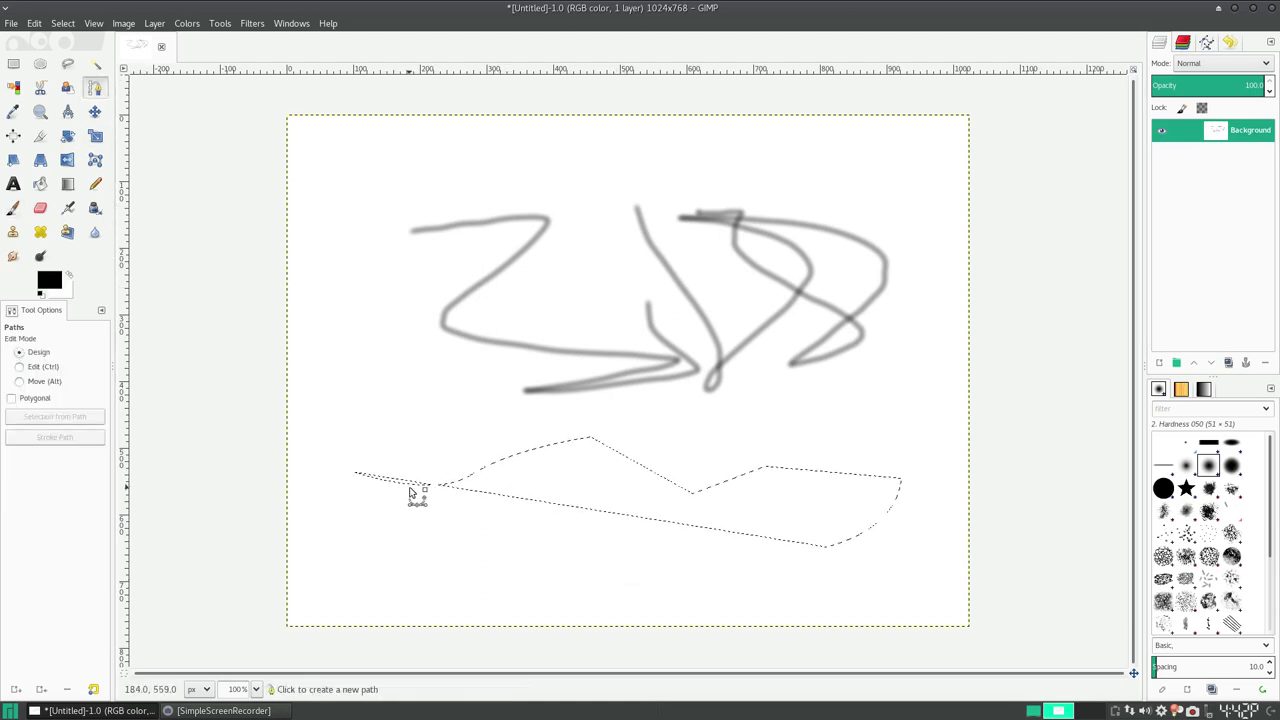
pyautogui.hotkey('ctrl', 'shift', 'a')
pyautogui.click(364, 516)
pyautogui.moveTo(410, 485); pyautogui.dragTo(531, 528)
pyautogui.click(613, 517)
pyautogui.moveTo(661, 483); pyautogui.dragTo(716, 483)
pyautogui.click(760, 501)
pyautogui.click(810, 543)
pyautogui.click(873, 477)
# Extend the path back leftward along a higher line, ending near its start
pyautogui.click(812, 430)
pyautogui.click(691, 457)
pyautogui.click(571, 456)
pyautogui.click(447, 438)
pyautogui.click(390, 410)
pyautogui.click(359, 438)
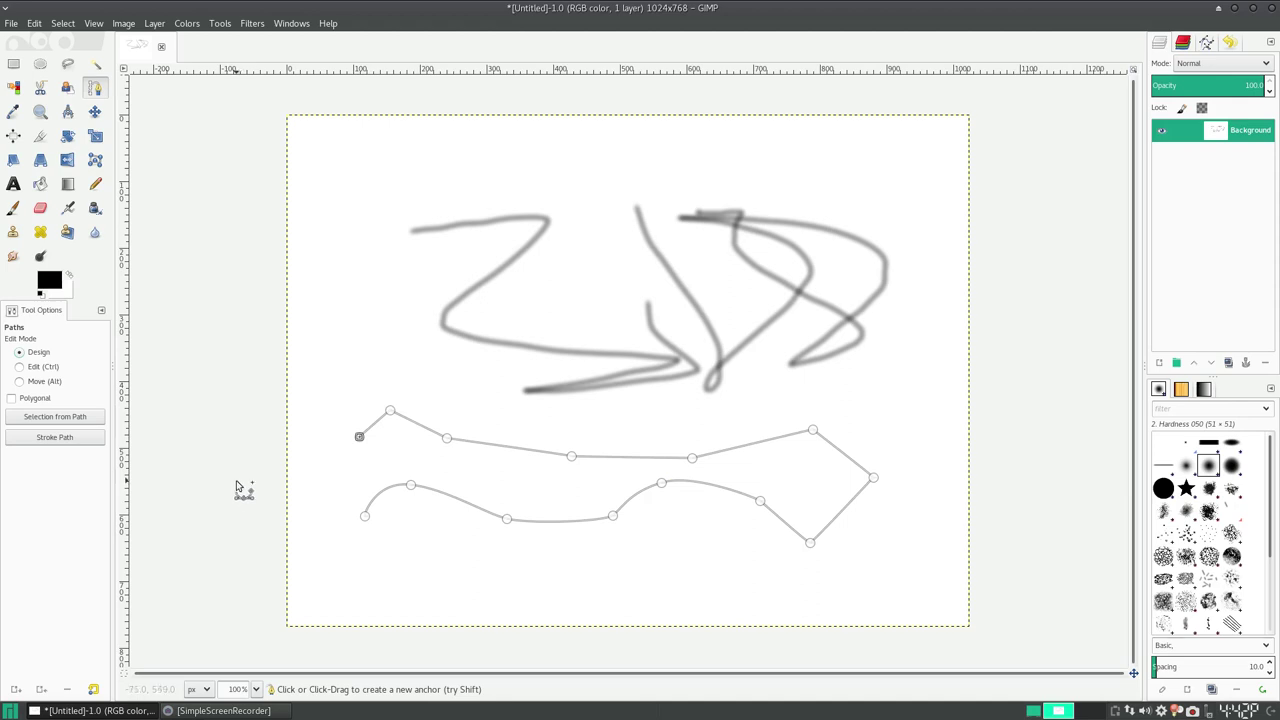
pyautogui.click(57, 440)
pyautogui.moveTo(82, 315)
pyautogui.mouseDown()
pyautogui.moveTo(325, 164)
pyautogui.moveTo(330, 137)
pyautogui.mouseUp()
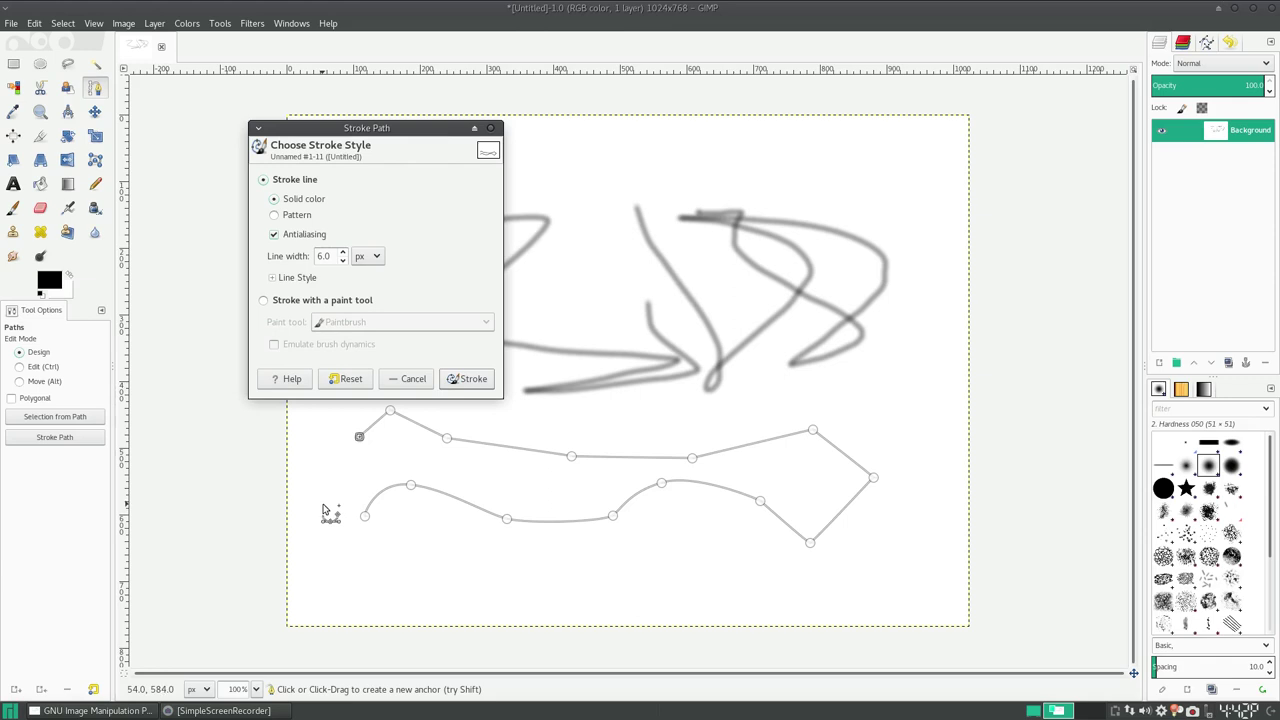
pyautogui.click(297, 306)
pyautogui.click(360, 322)
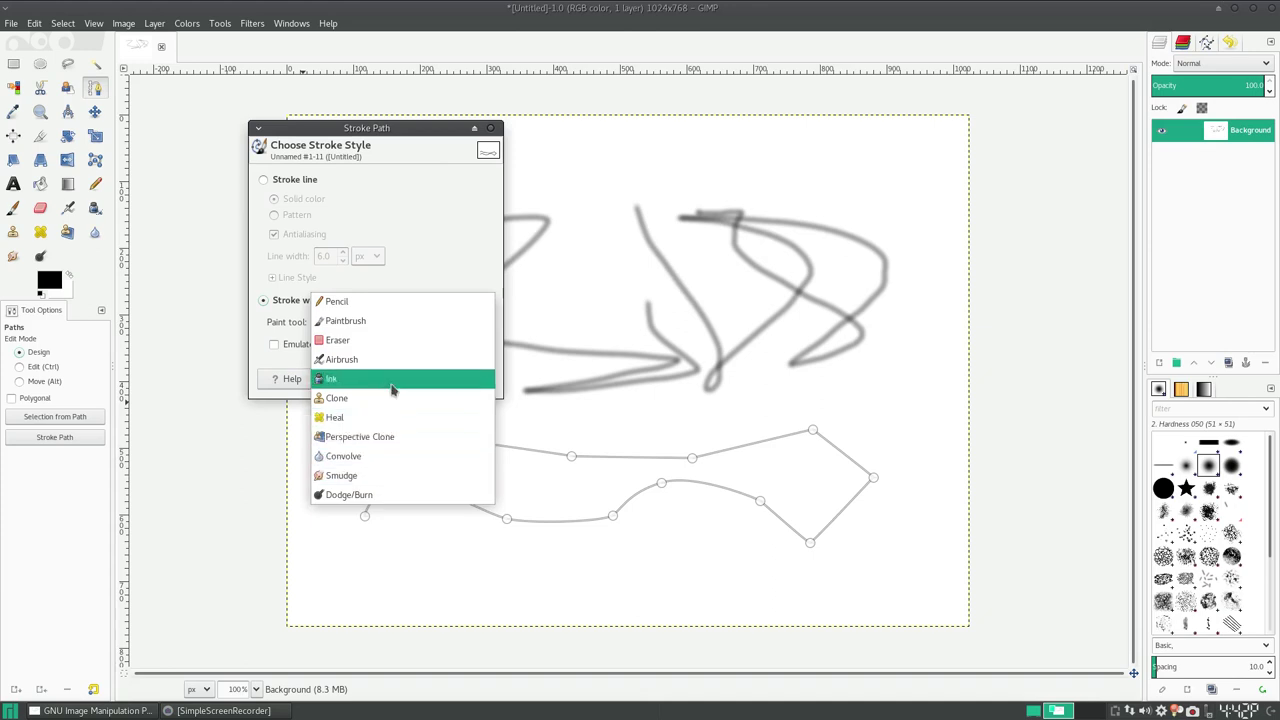
pyautogui.click(285, 309)
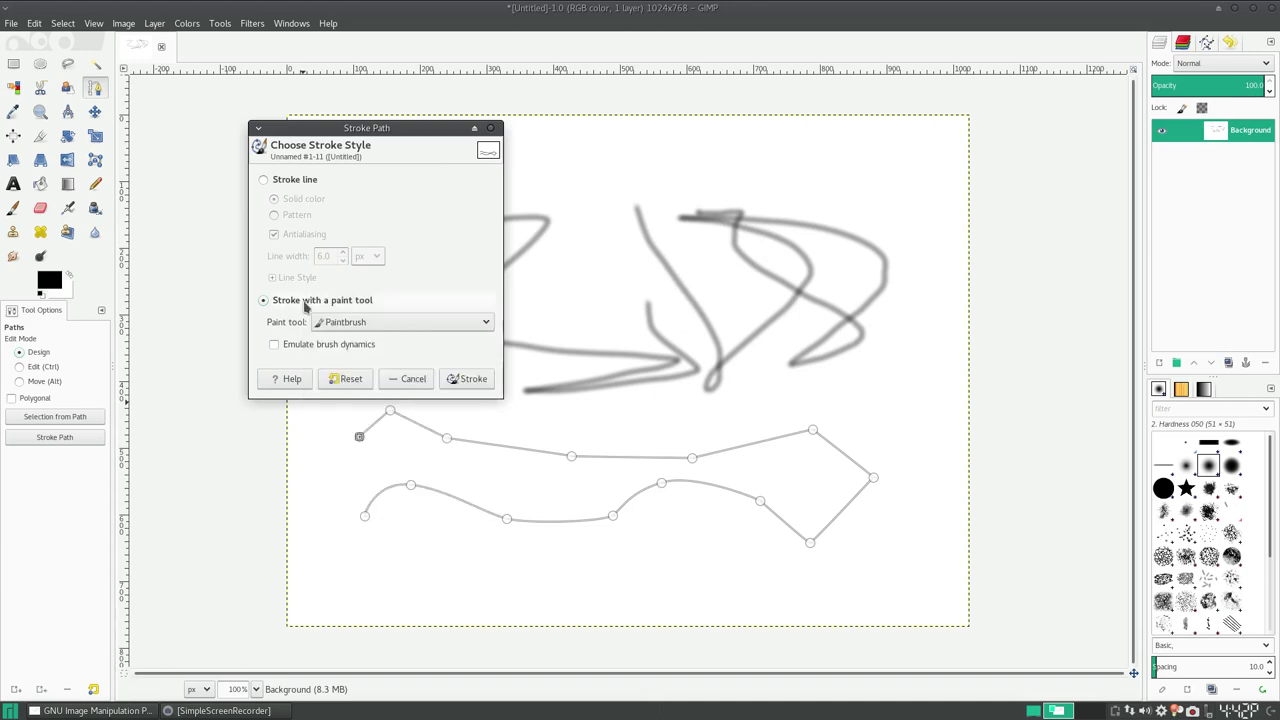
pyautogui.click(329, 327)
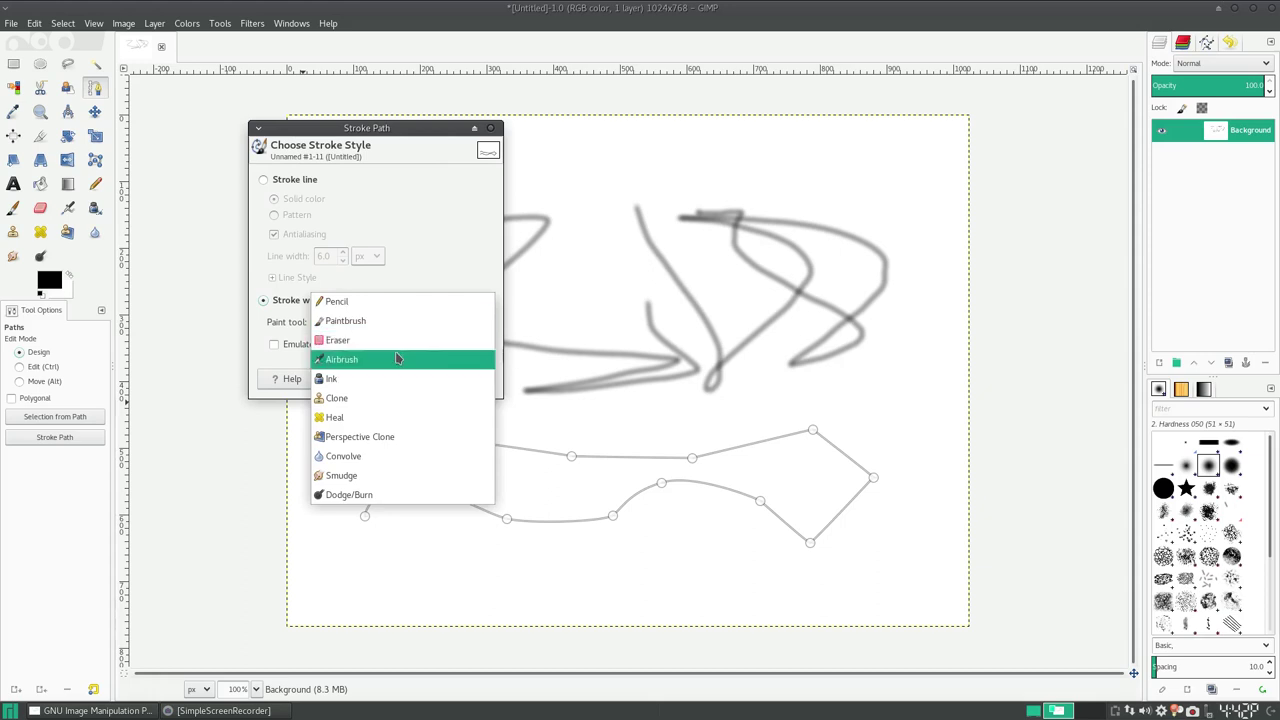
pyautogui.click(424, 221)
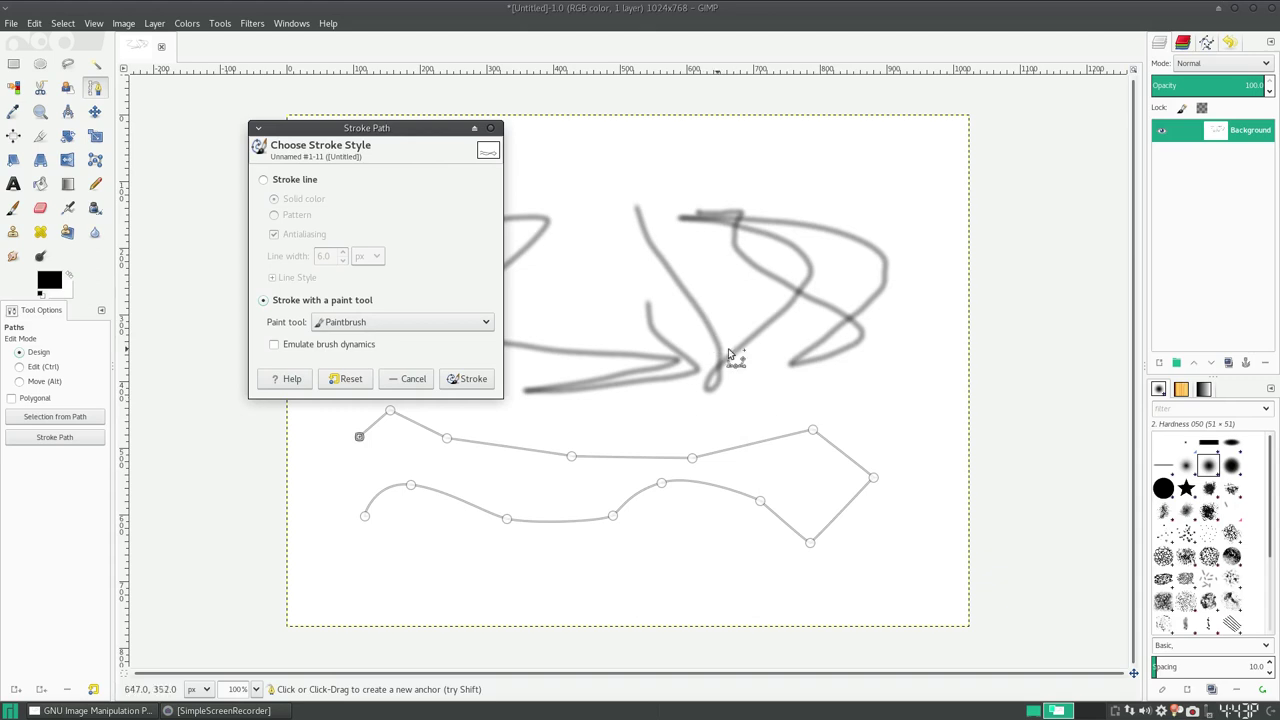
pyautogui.click(392, 326)
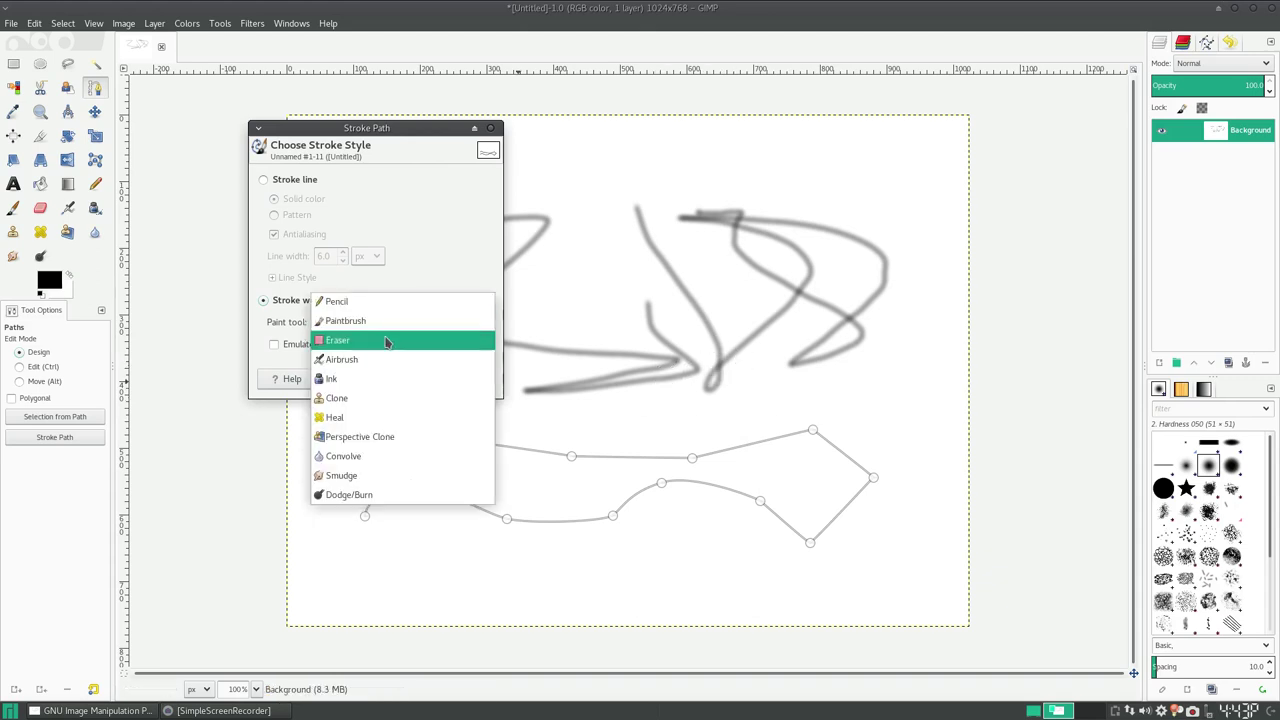
pyautogui.click(425, 220)
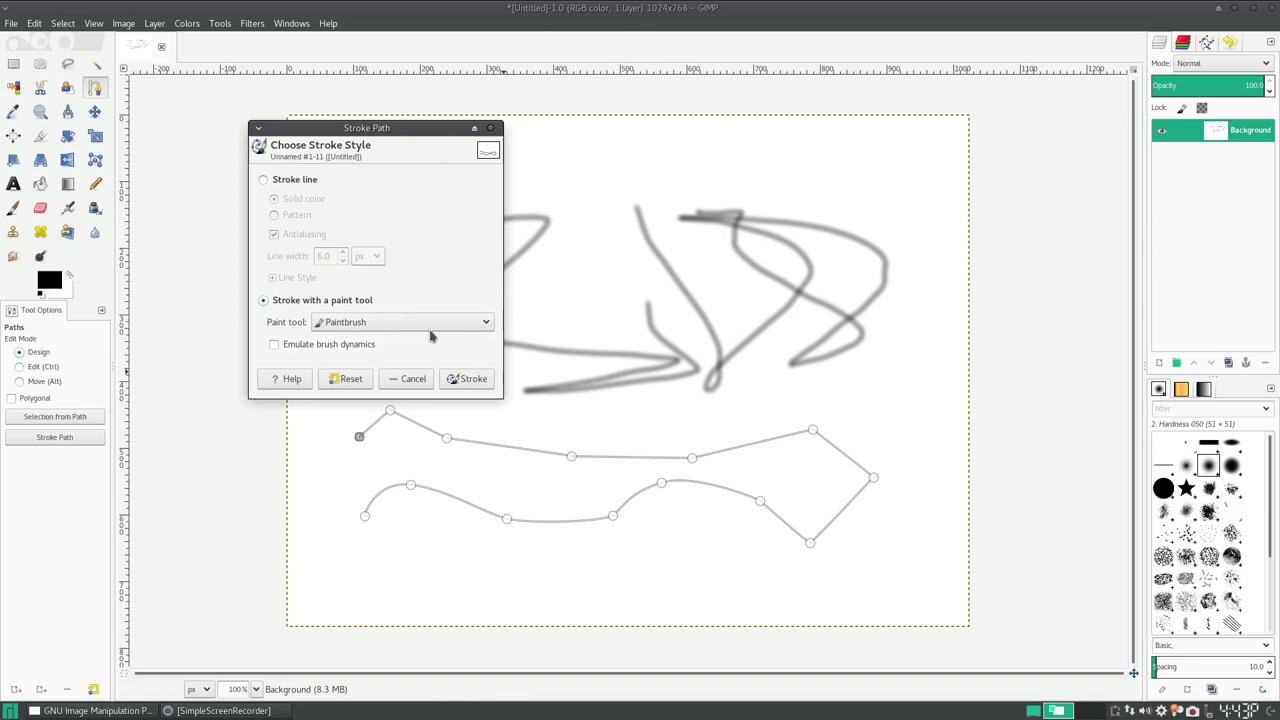
pyautogui.click(409, 322)
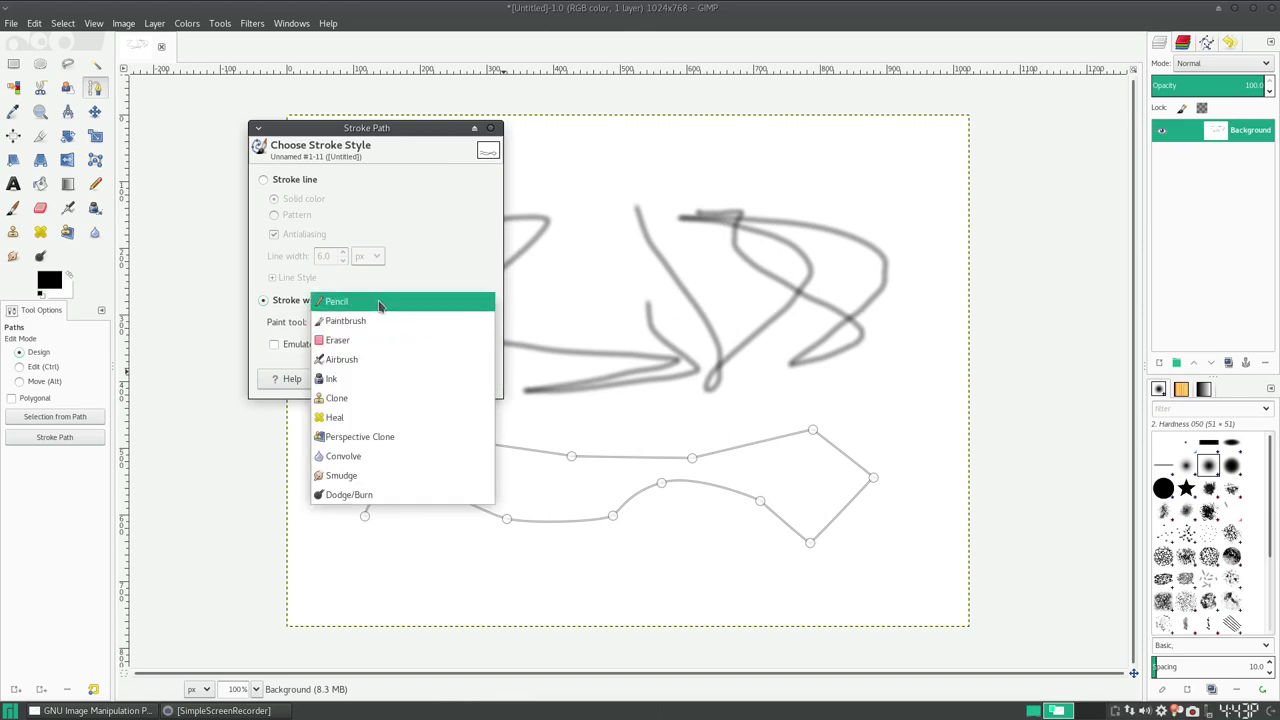
pyautogui.click(379, 305)
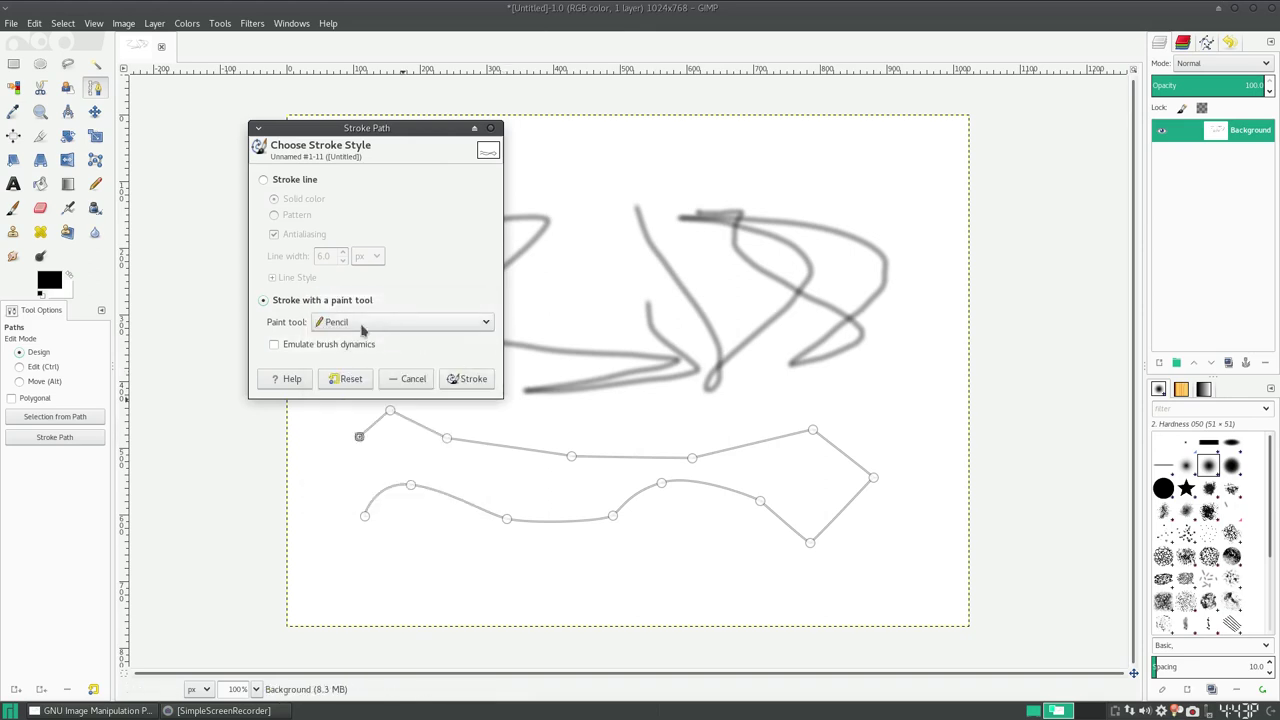
pyautogui.click(467, 379)
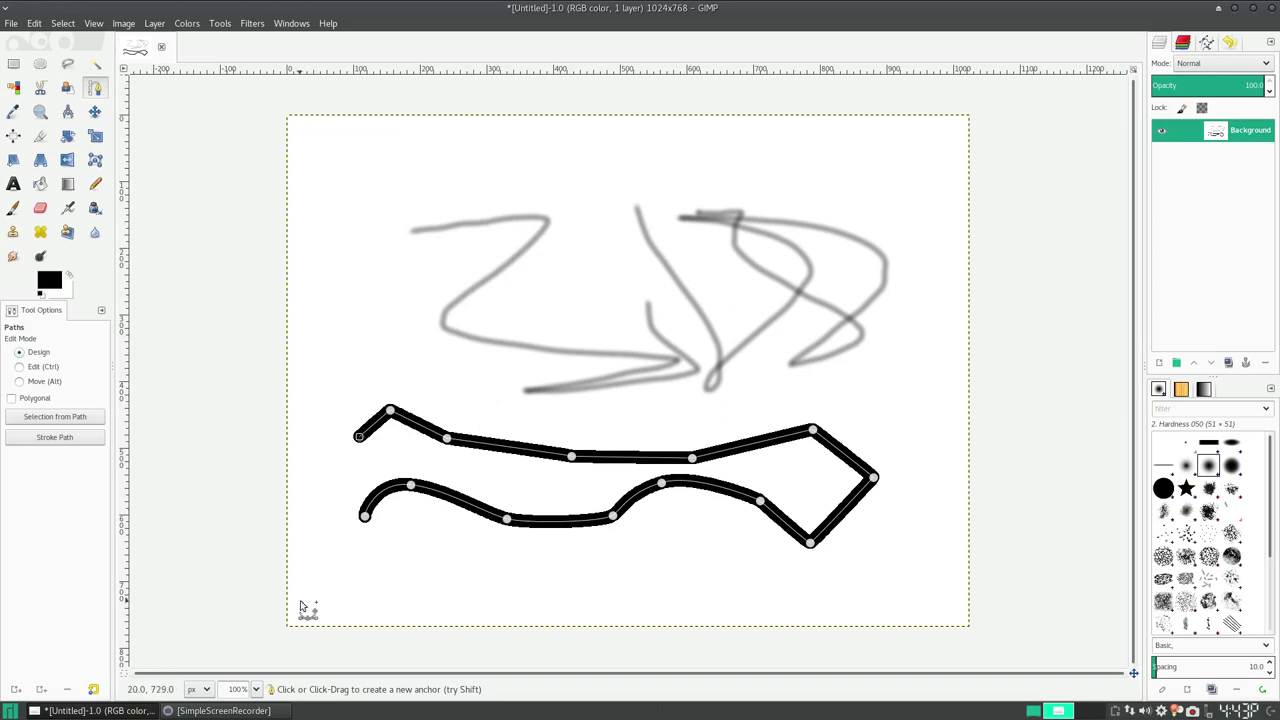
pyautogui.hotkey('ctrl', 'z')
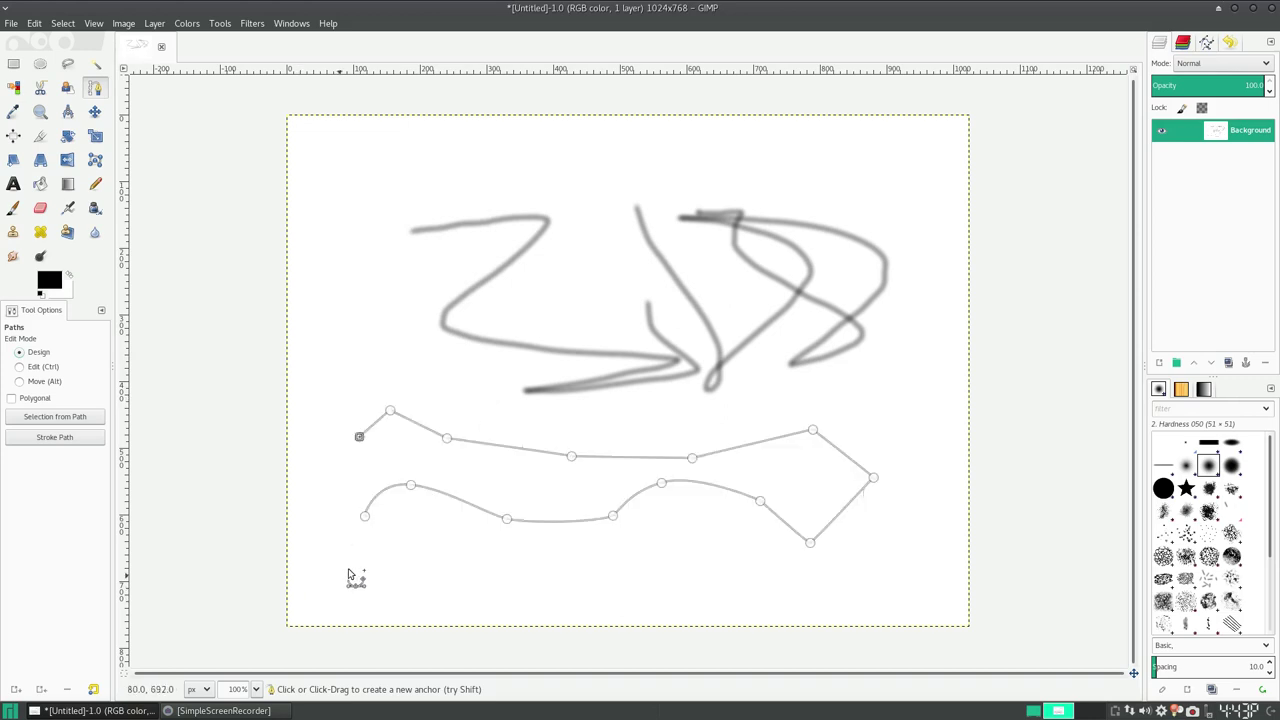
pyautogui.click(65, 438)
pyautogui.moveTo(118, 318); pyautogui.dragTo(300, 156)
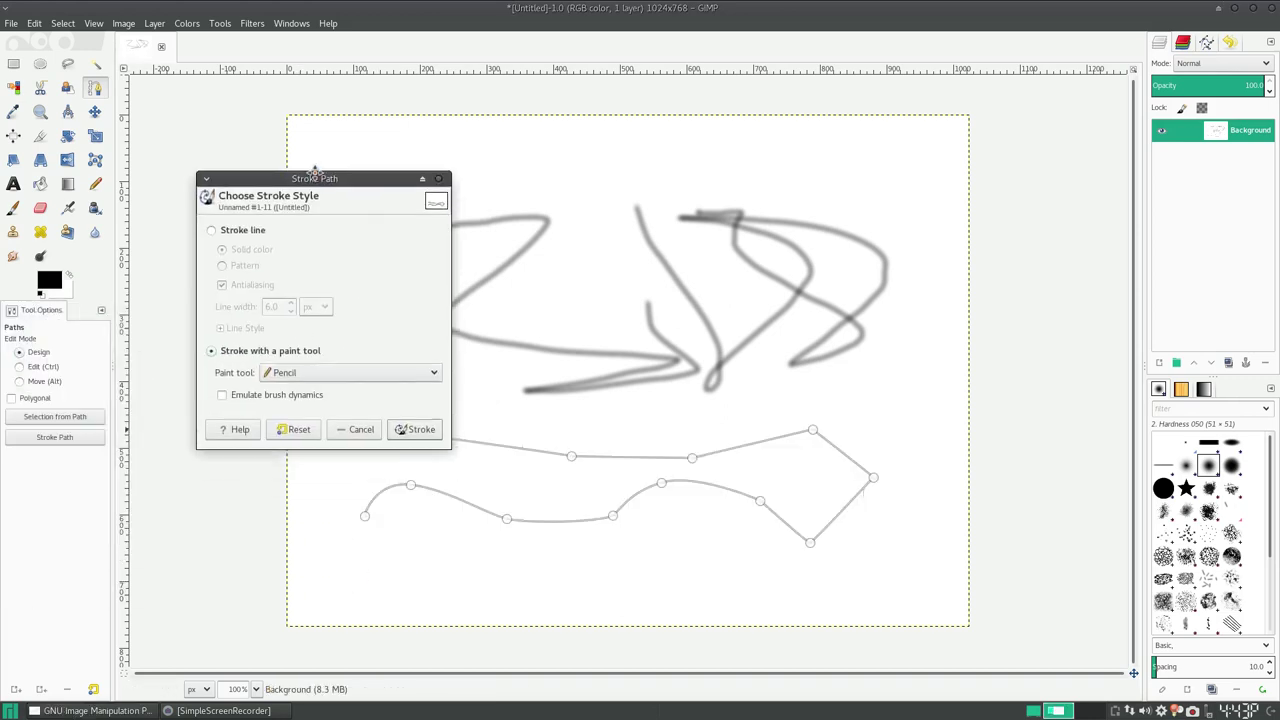
pyautogui.click(293, 345)
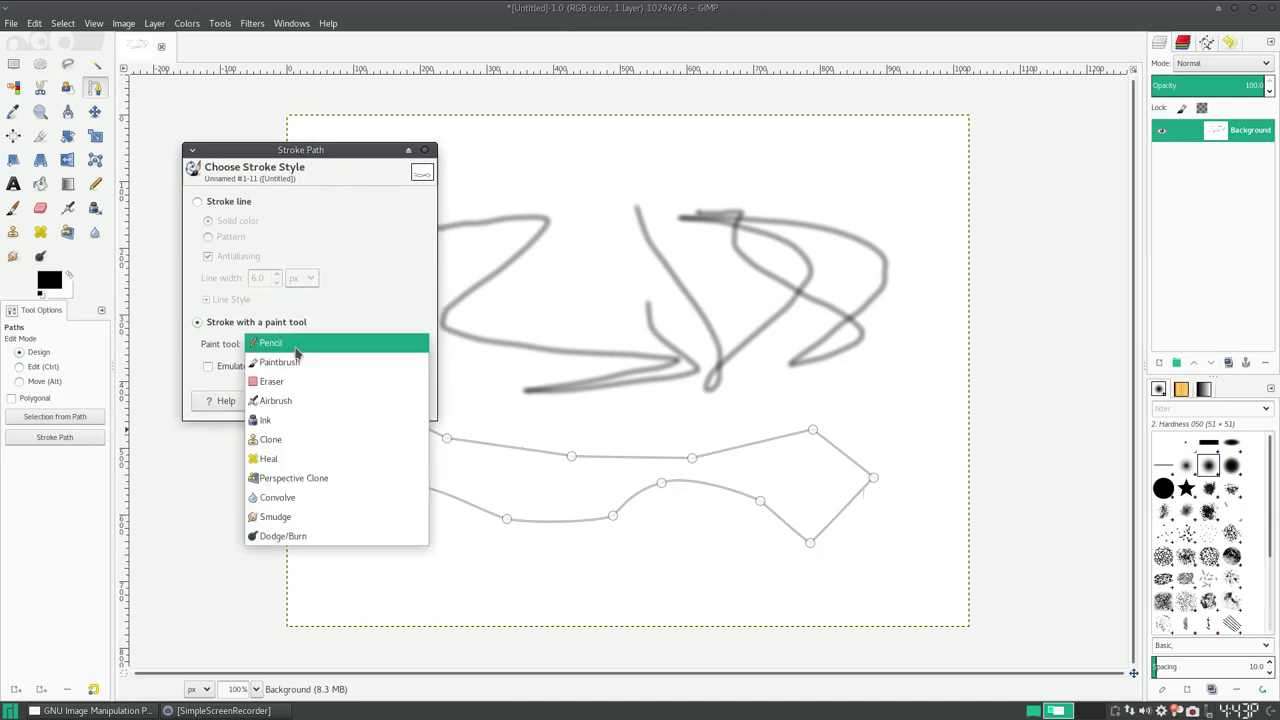
pyautogui.click(293, 363)
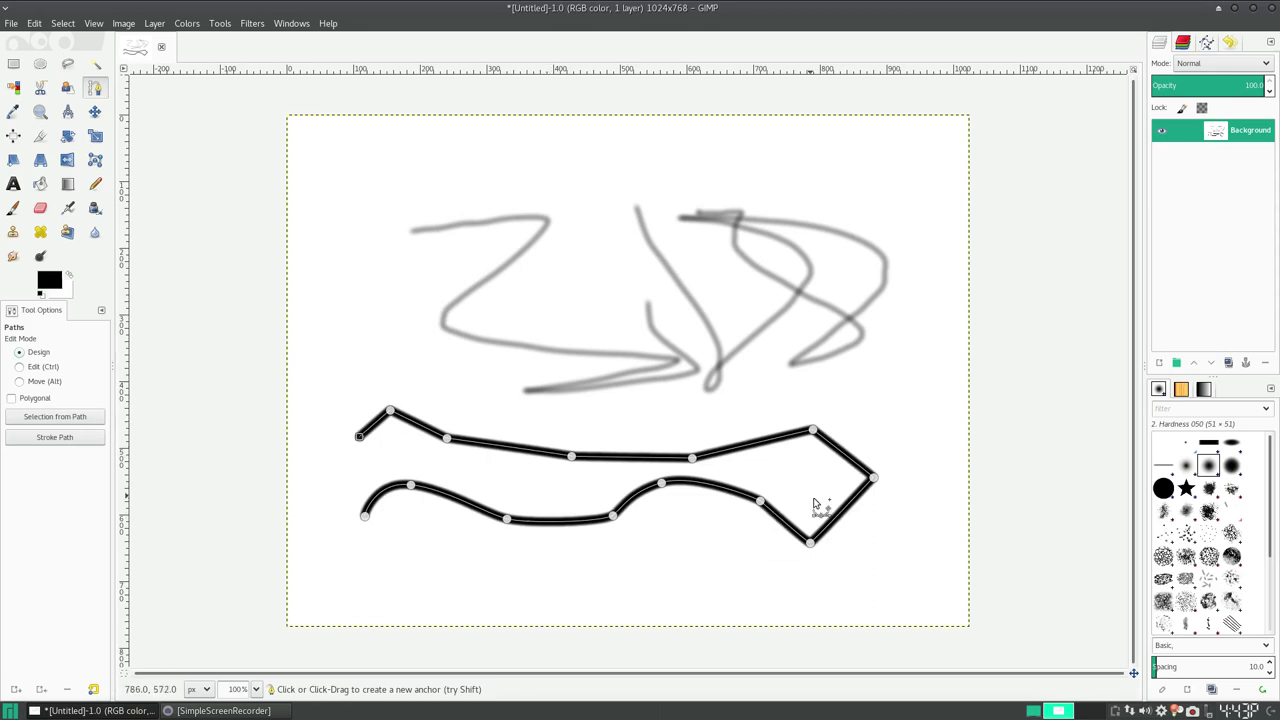
pyautogui.hotkey('ctrl', 'z')
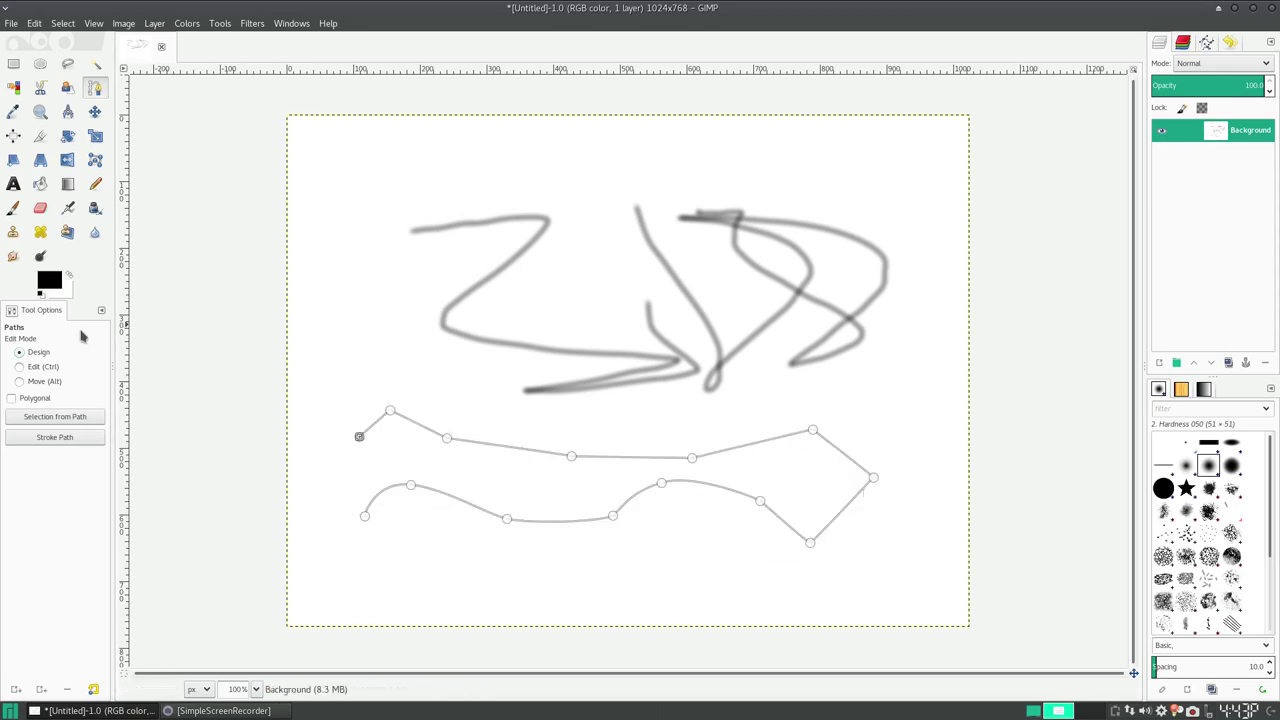
pyautogui.click(57, 438)
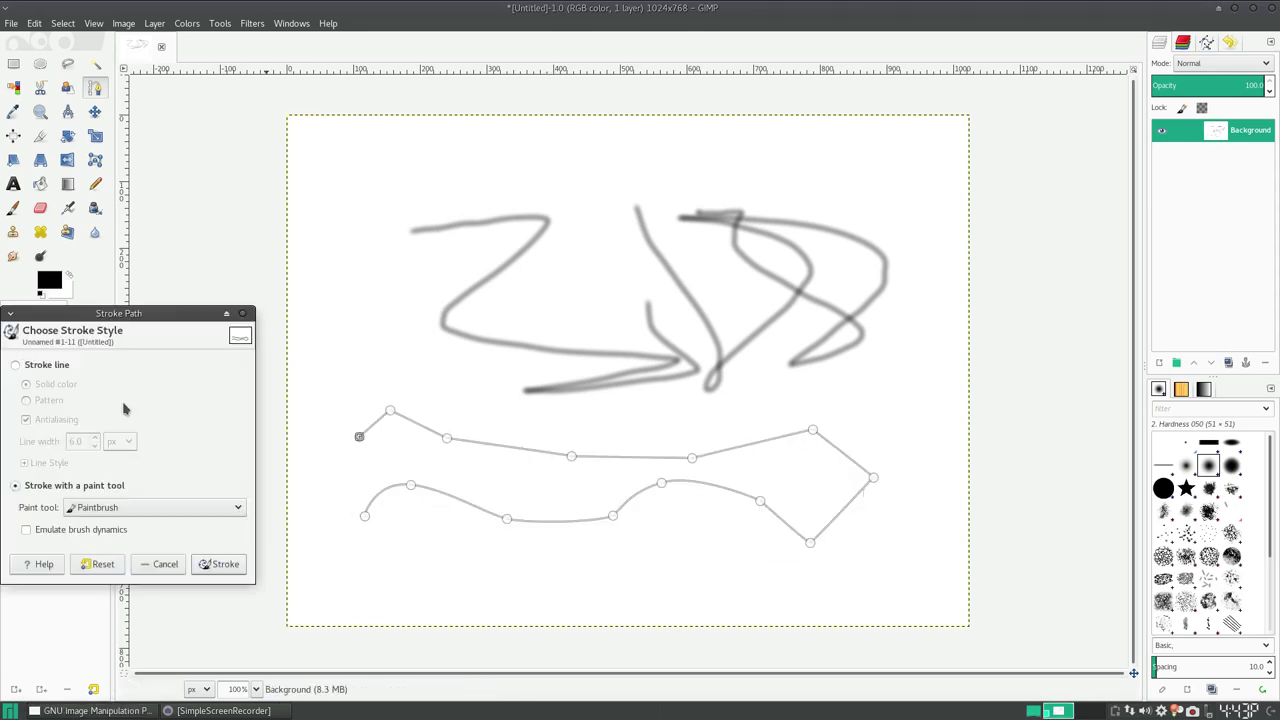
pyautogui.moveTo(93, 312); pyautogui.dragTo(381, 190)
pyautogui.click(420, 388)
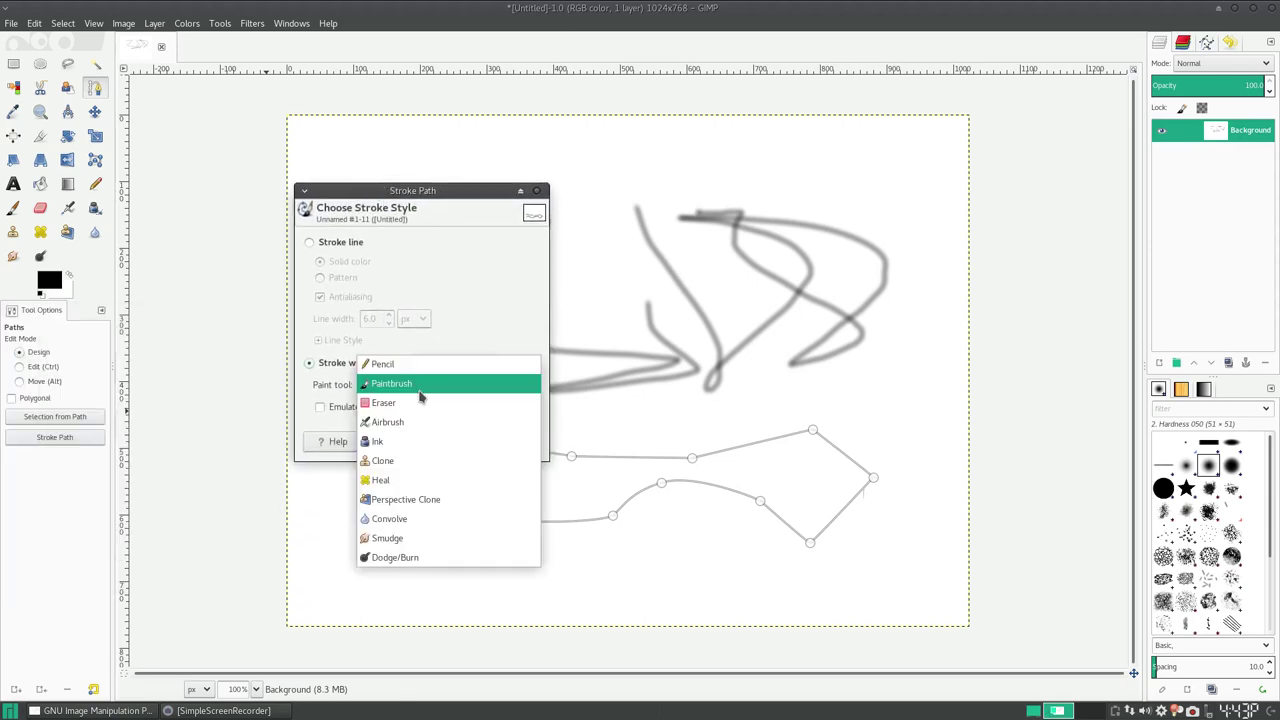
pyautogui.click(423, 421)
pyautogui.click(529, 446)
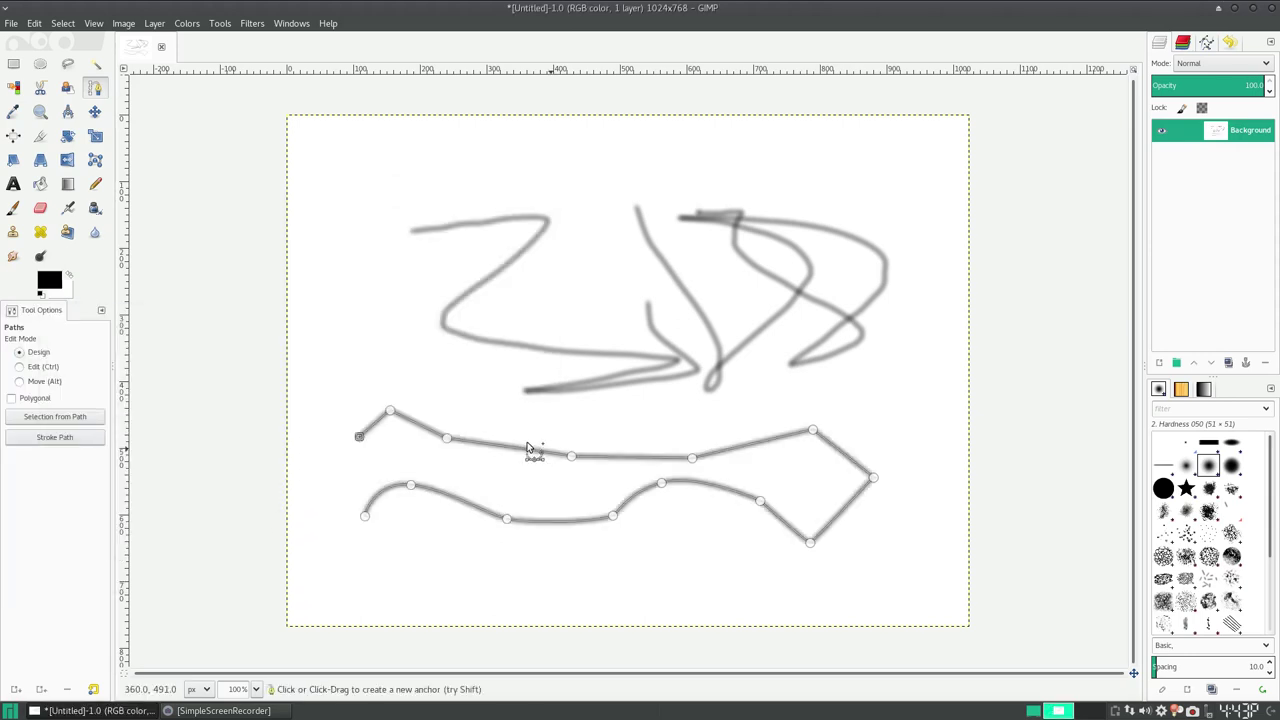
pyautogui.hotkey('ctrl', 'z')
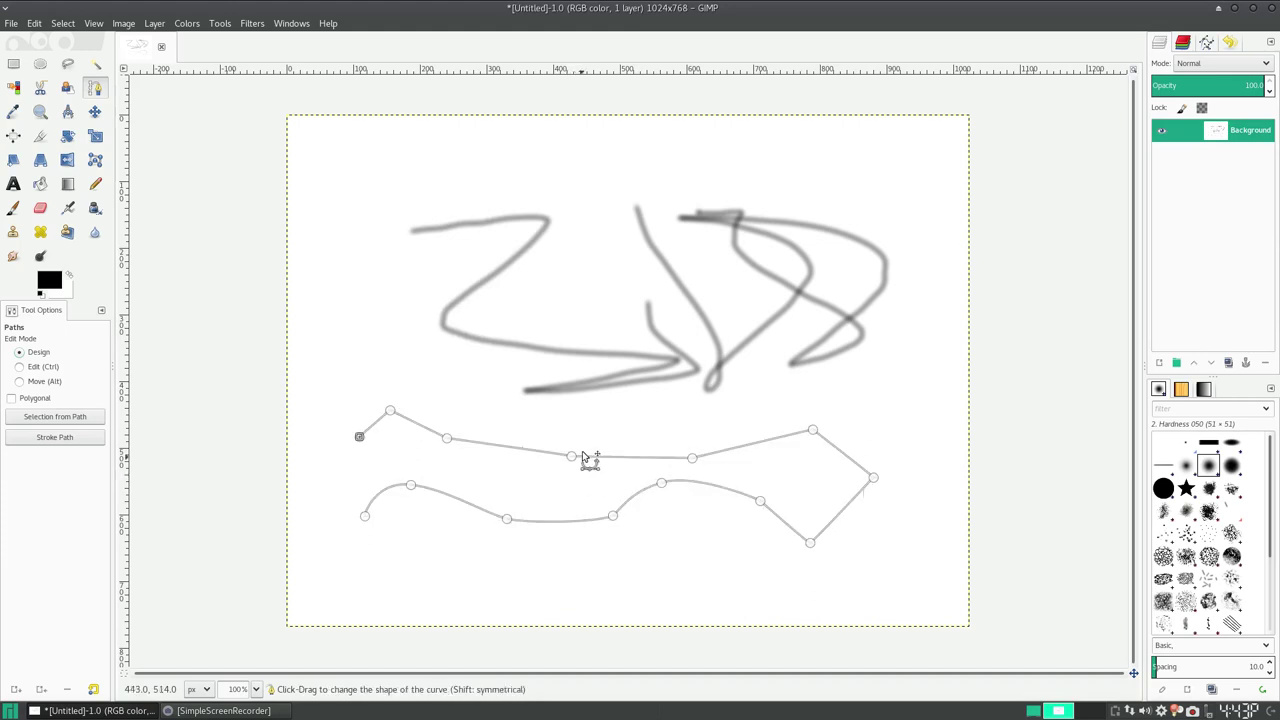
pyautogui.click(55, 437)
pyautogui.click(129, 505)
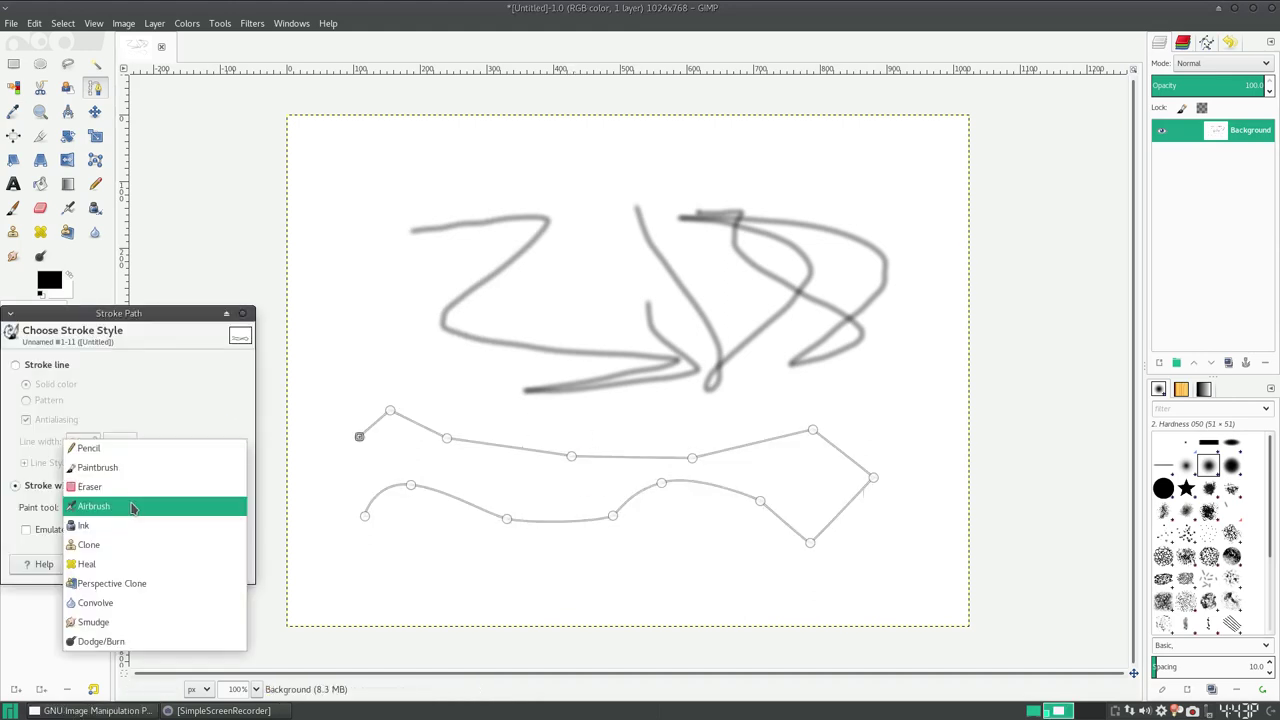
pyautogui.click(133, 533)
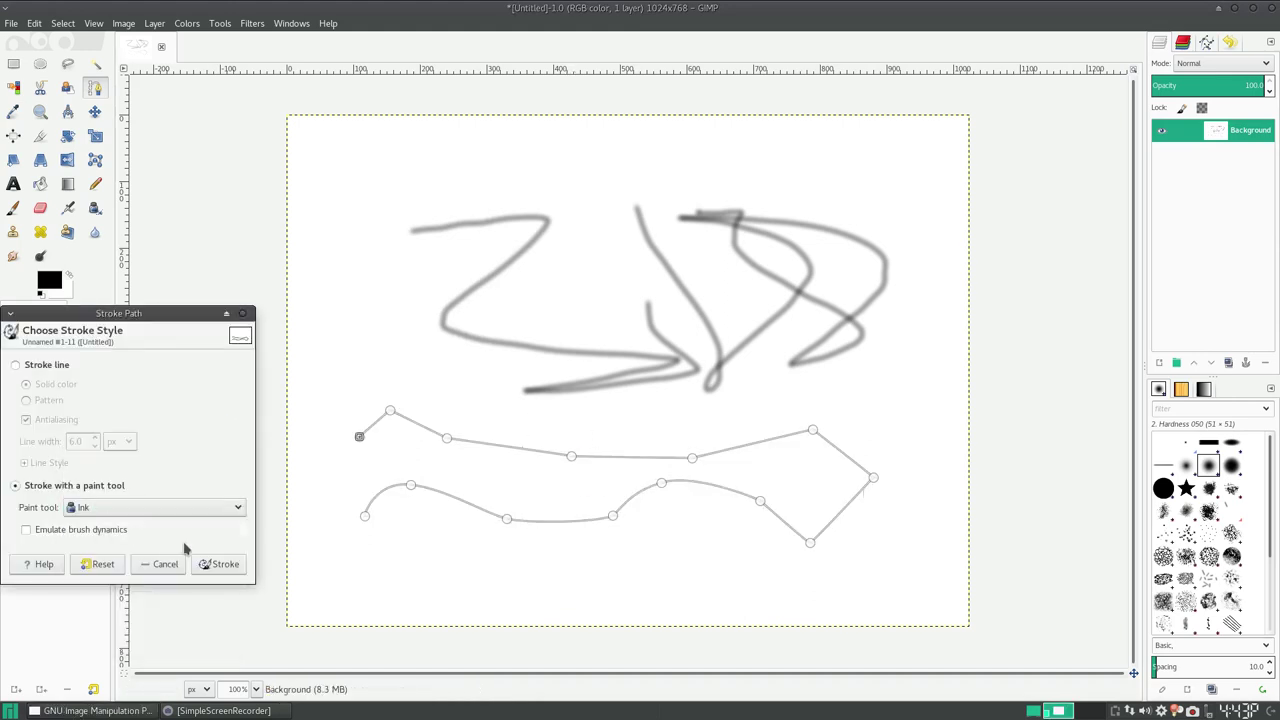
pyautogui.click(218, 564)
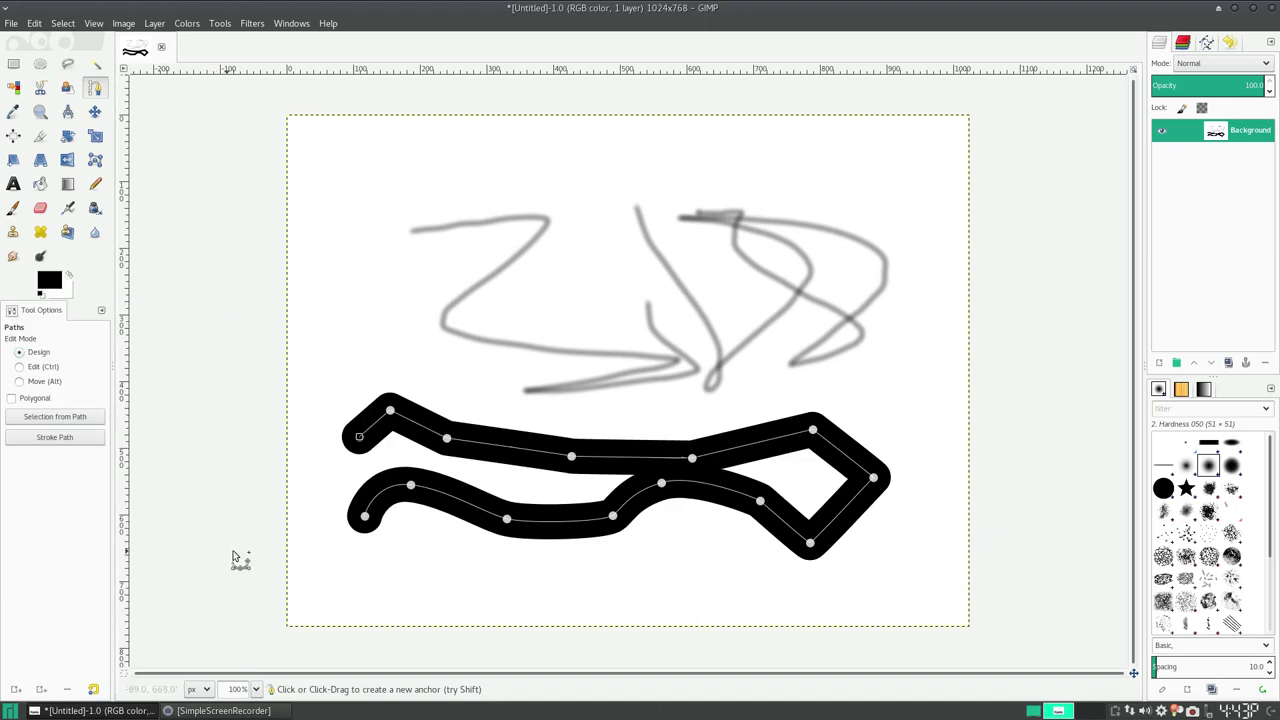
pyautogui.hotkey('ctrl', 'z')
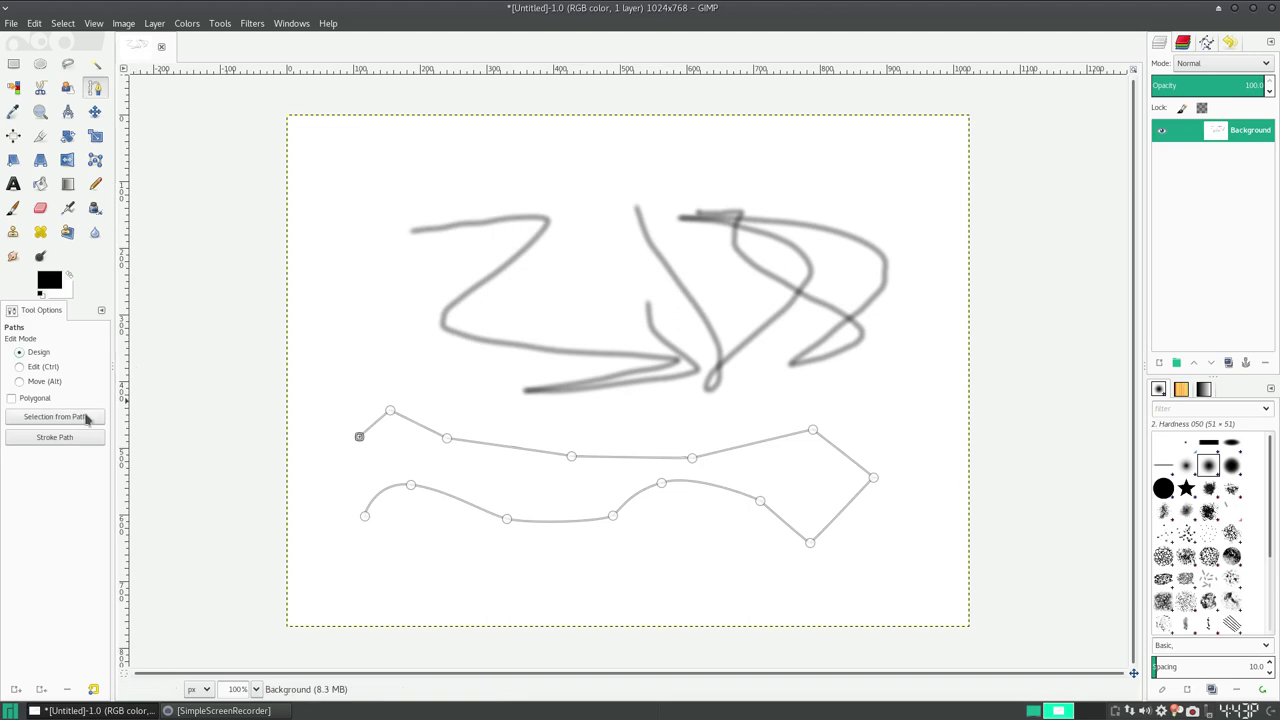
# Stroke both paths with thick black lines using the Pencil paint tool
pyautogui.click(58, 440)
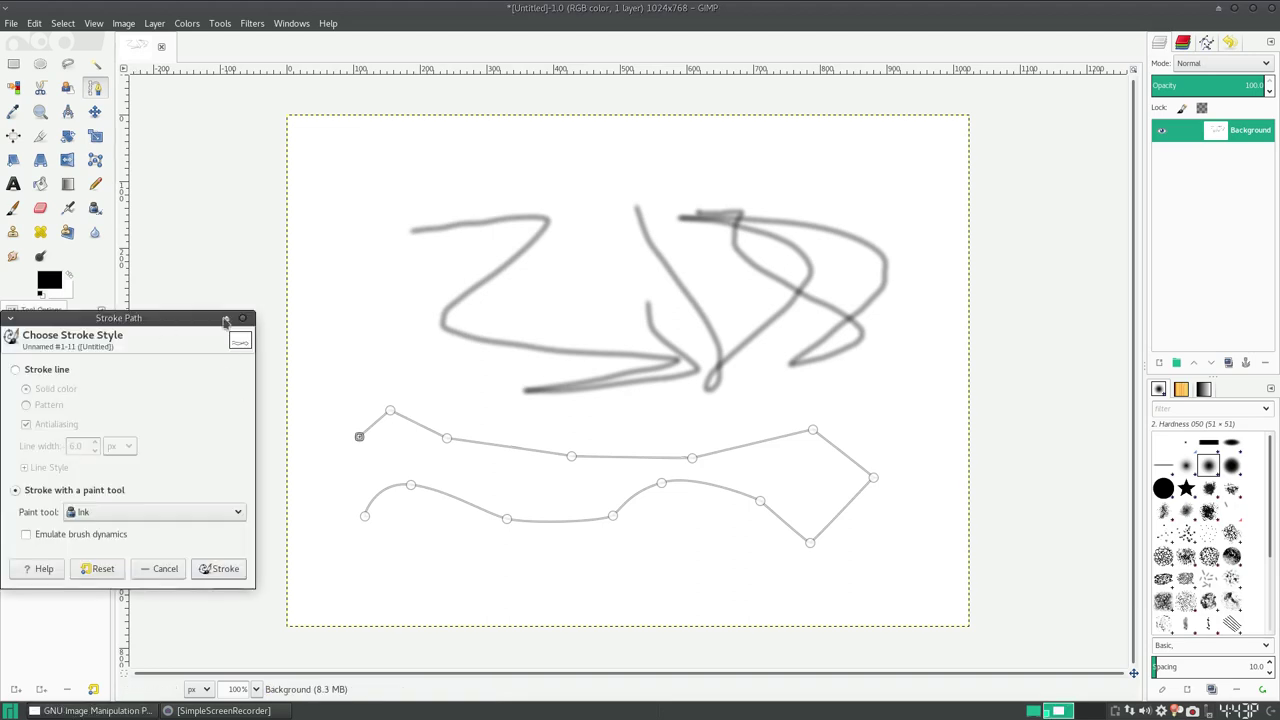
pyautogui.moveTo(185, 325); pyautogui.dragTo(593, 103)
pyautogui.click(463, 153)
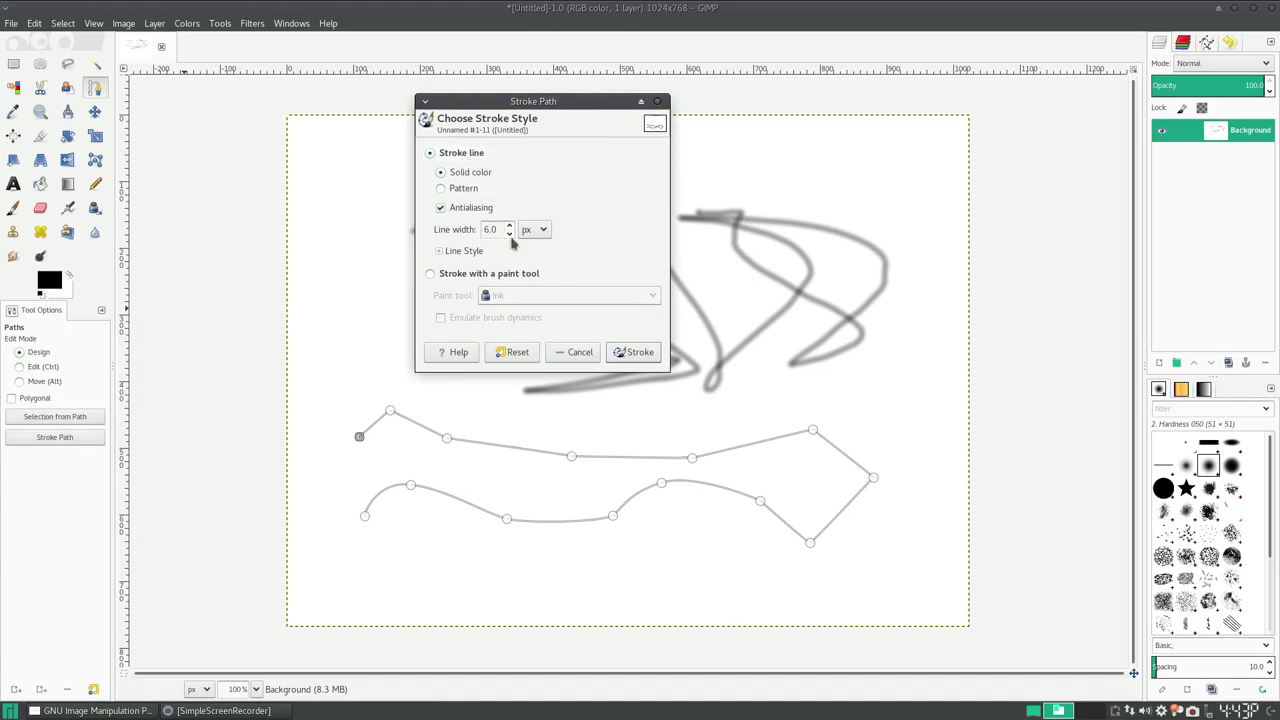
pyautogui.click(476, 273)
pyautogui.click(546, 295)
pyautogui.click(543, 295)
pyautogui.click(537, 214)
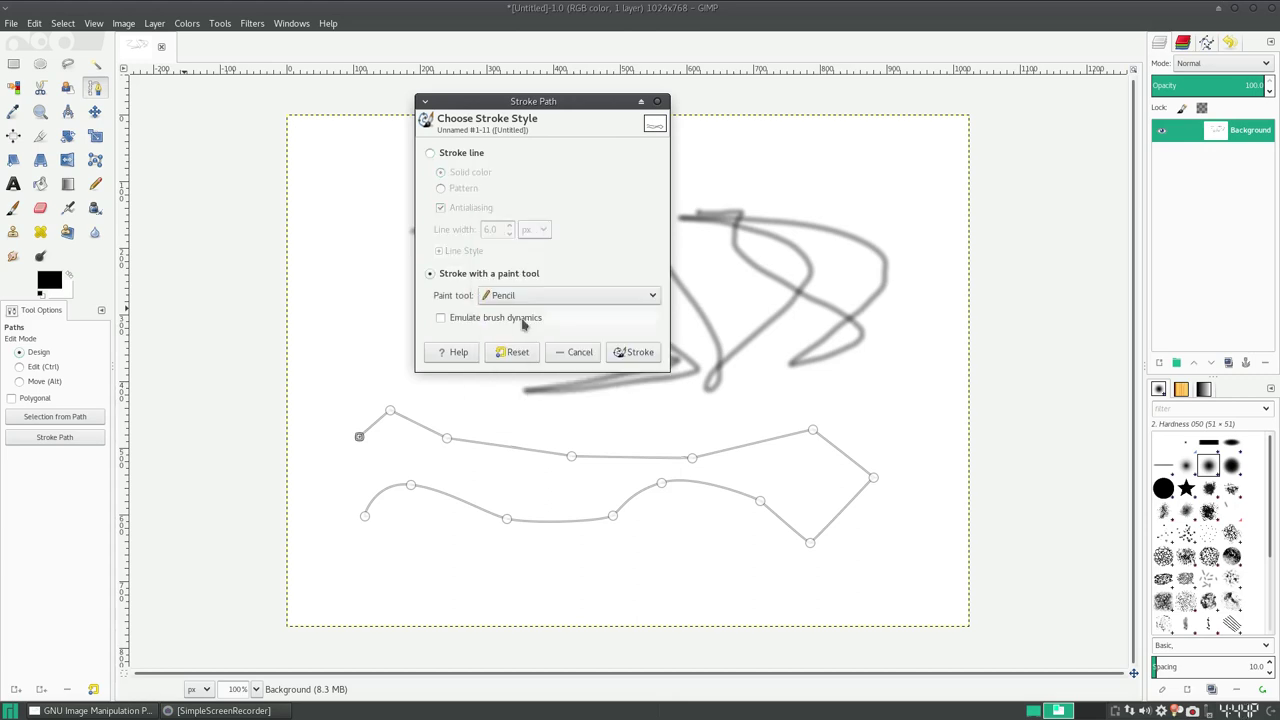
pyautogui.click(636, 352)
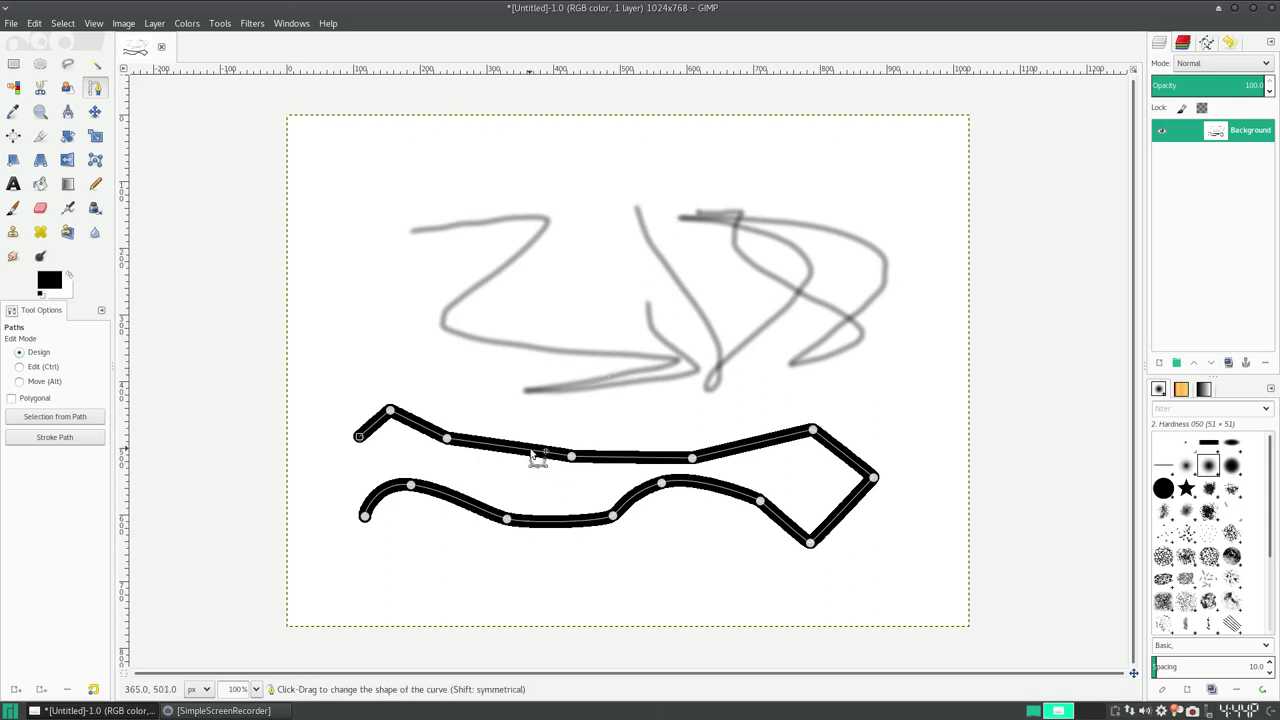
# Draw a short black freehand Pencil mark on the left above the paths
pyautogui.click(97, 184)
pyautogui.moveTo(330, 378)
pyautogui.mouseDown()
pyautogui.moveTo(392, 348)
pyautogui.moveTo(312, 365)
pyautogui.mouseUp()
pyautogui.moveTo(55, 423); pyautogui.dragTo(24, 423)
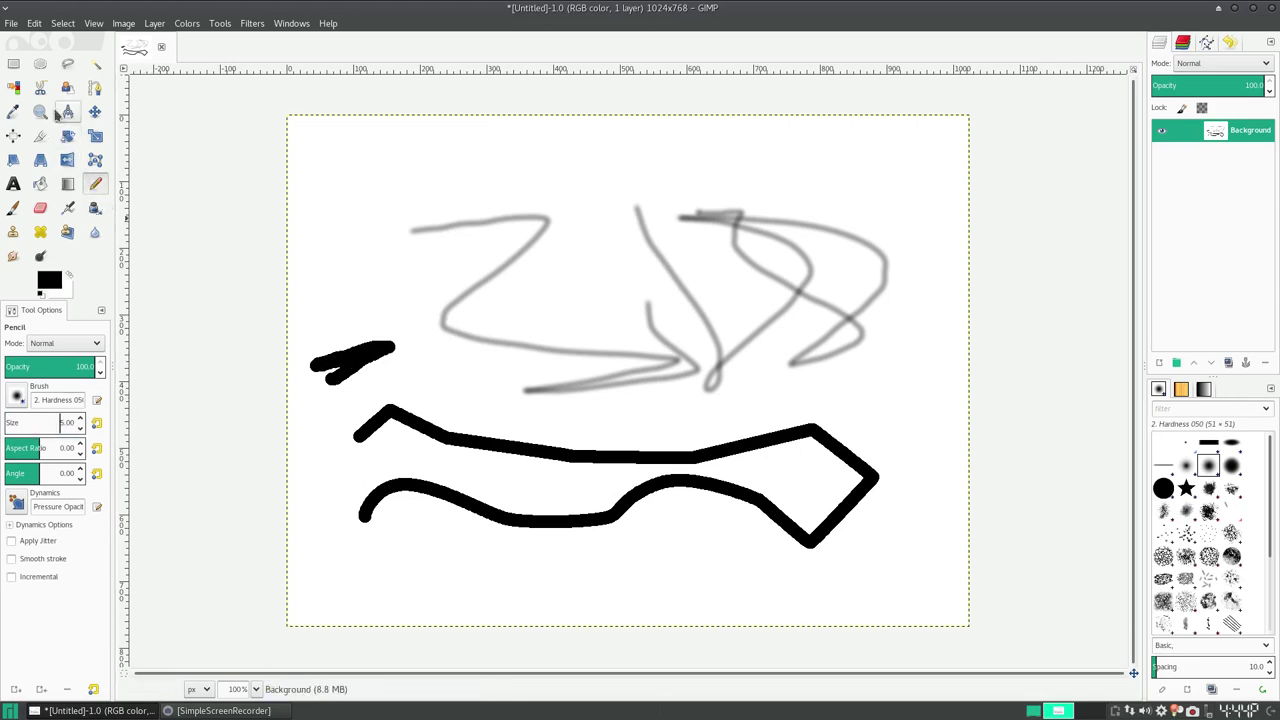
# Draw a seven-anchor zigzag path across the grey scribbles
pyautogui.click(95, 87)
pyautogui.click(389, 273)
pyautogui.click(495, 263)
pyautogui.click(580, 291)
pyautogui.click(626, 256)
pyautogui.click(734, 284)
pyautogui.click(797, 323)
pyautogui.click(843, 252)
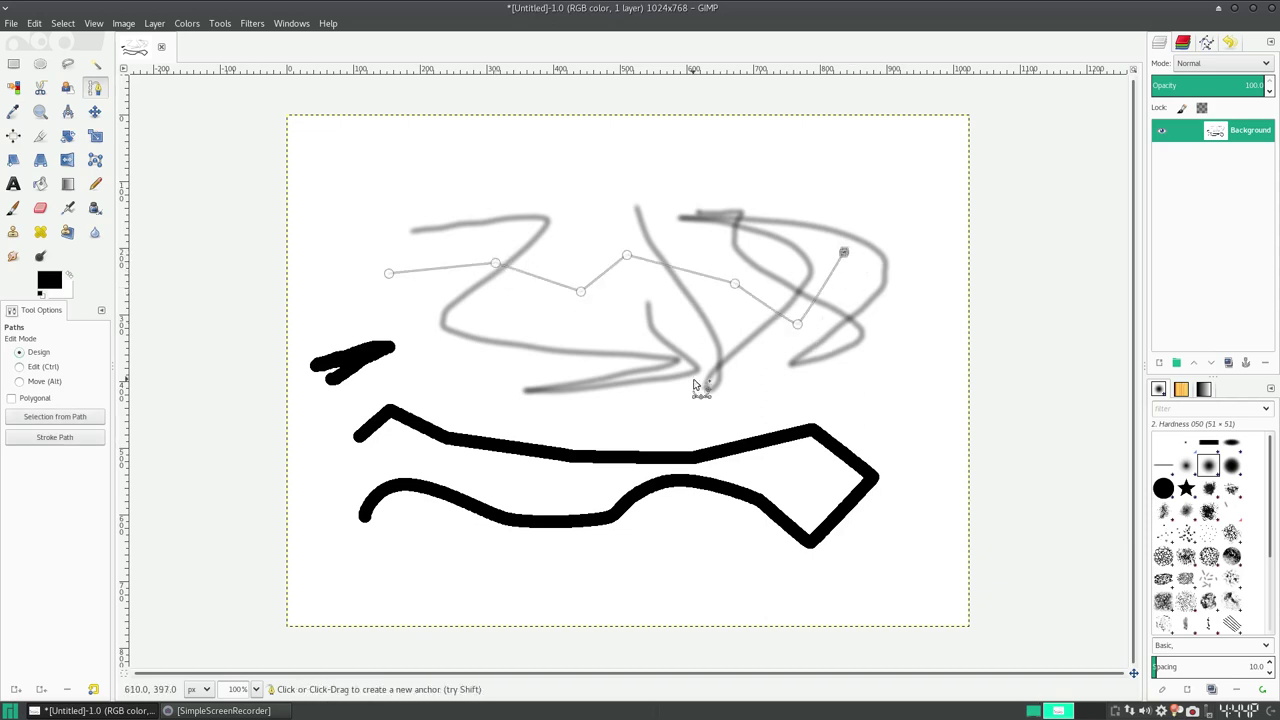
# Stroke the zigzag path with a thin black Pencil line and hide its handles
pyautogui.click(50, 437)
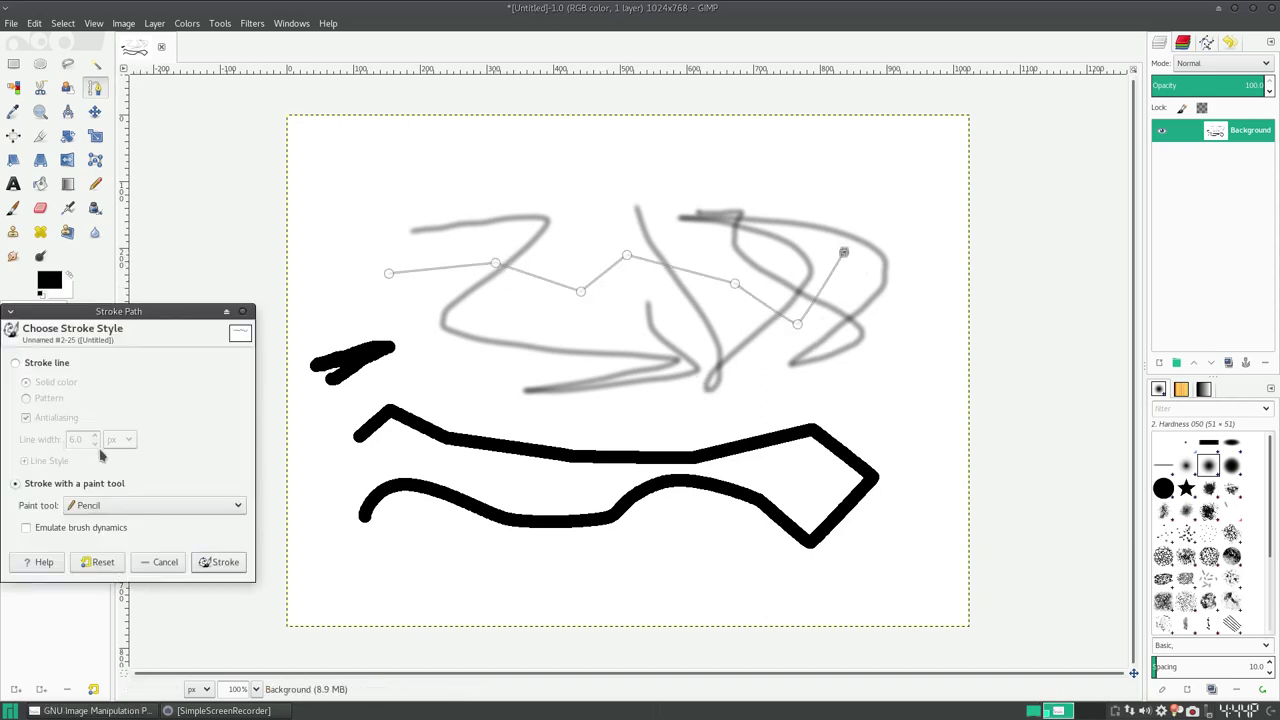
pyautogui.click(218, 562)
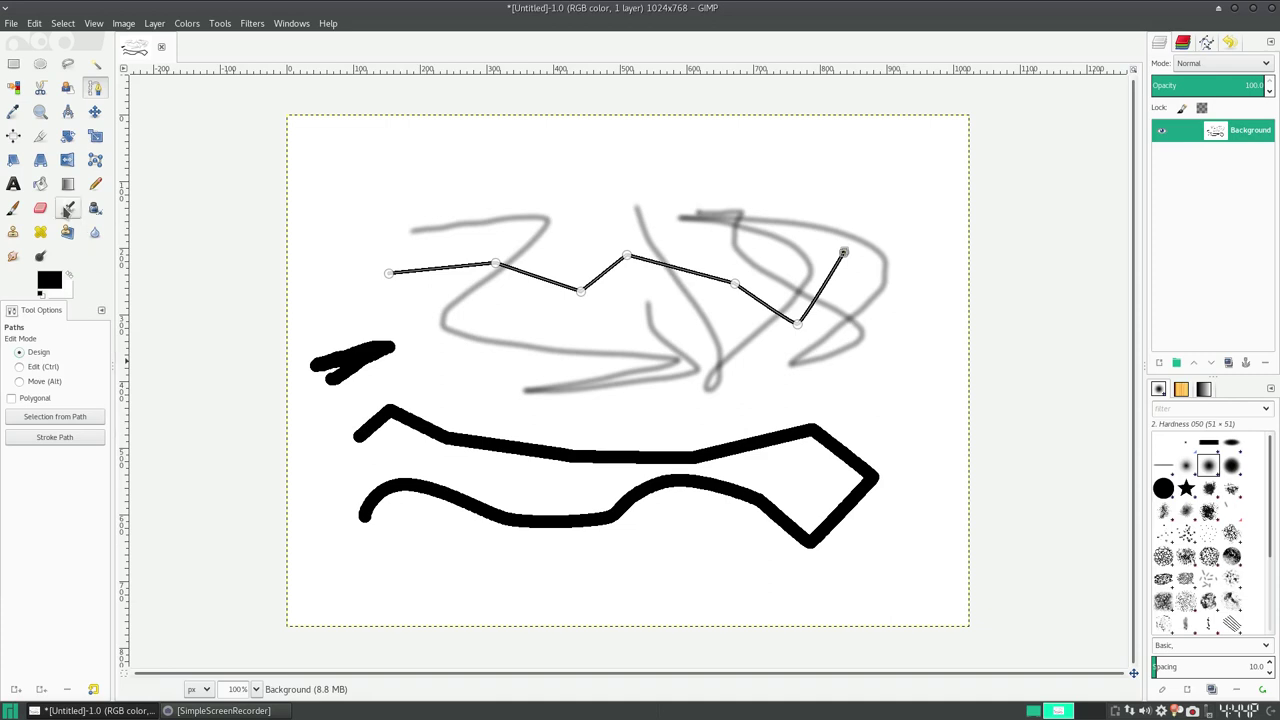
pyautogui.click(13, 207)
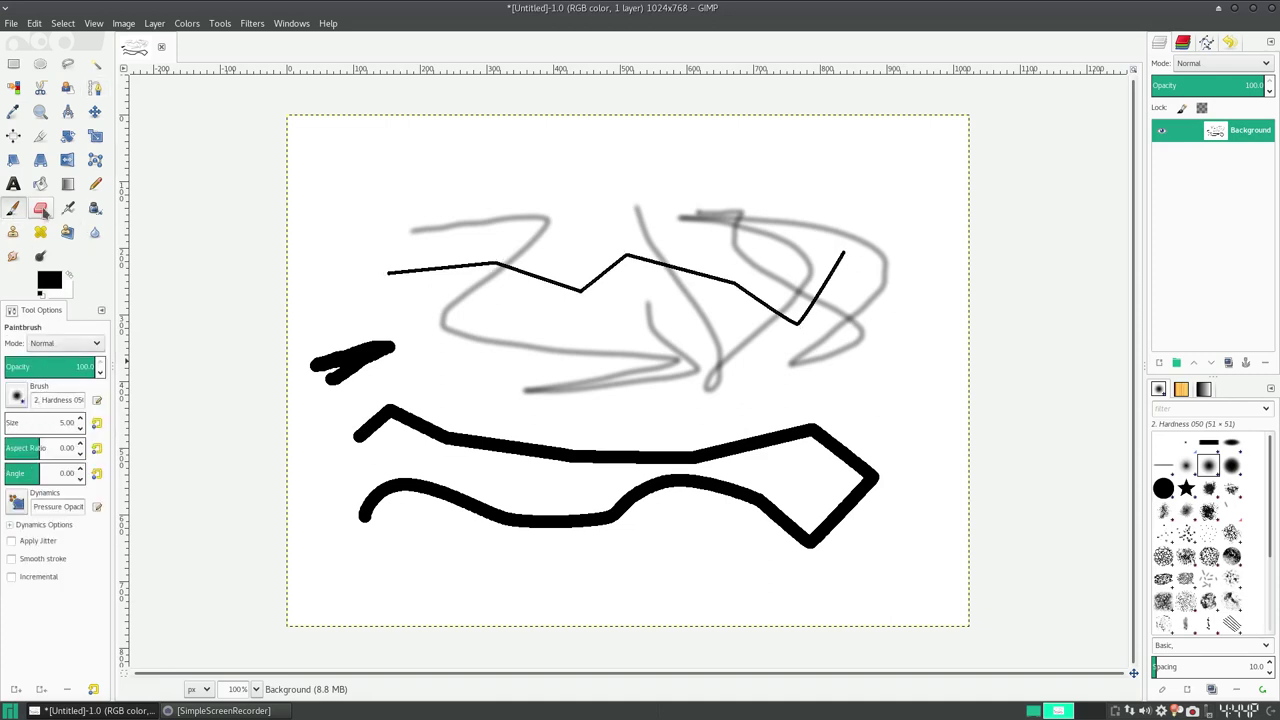
pyautogui.click(95, 90)
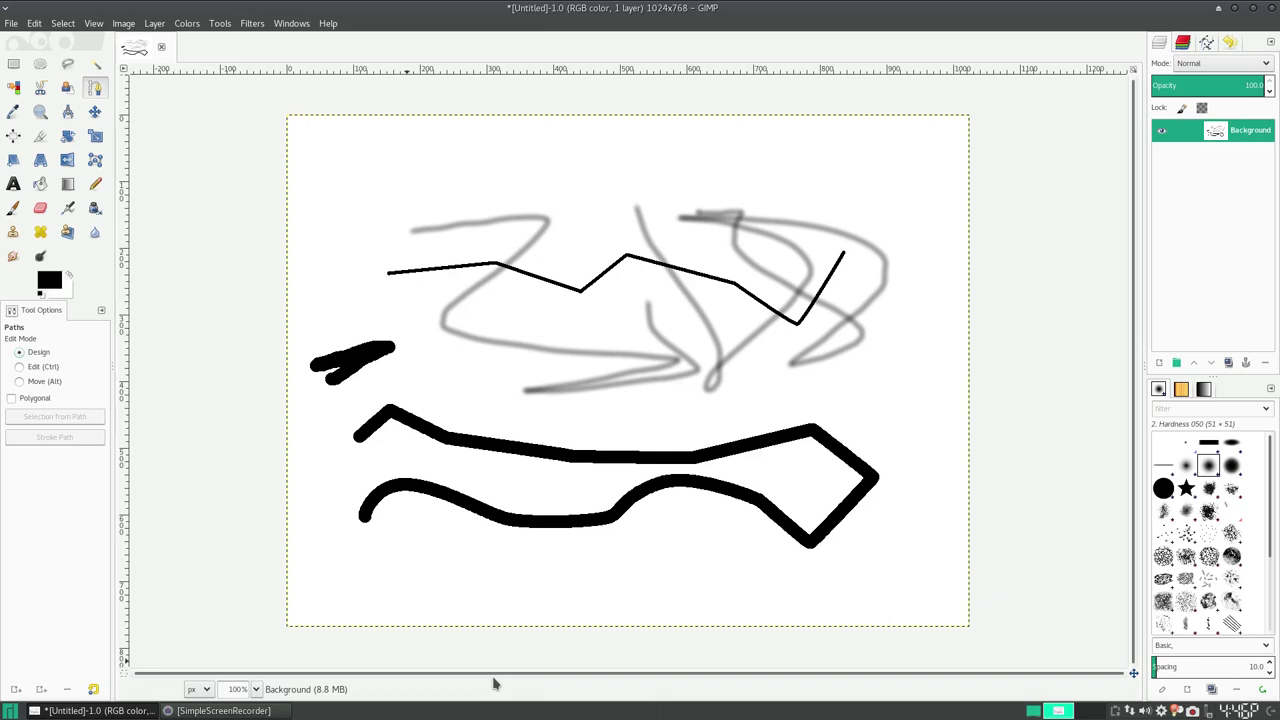
# Save the screen recording in SimpleScreenRecorder
pyautogui.click(290, 710)
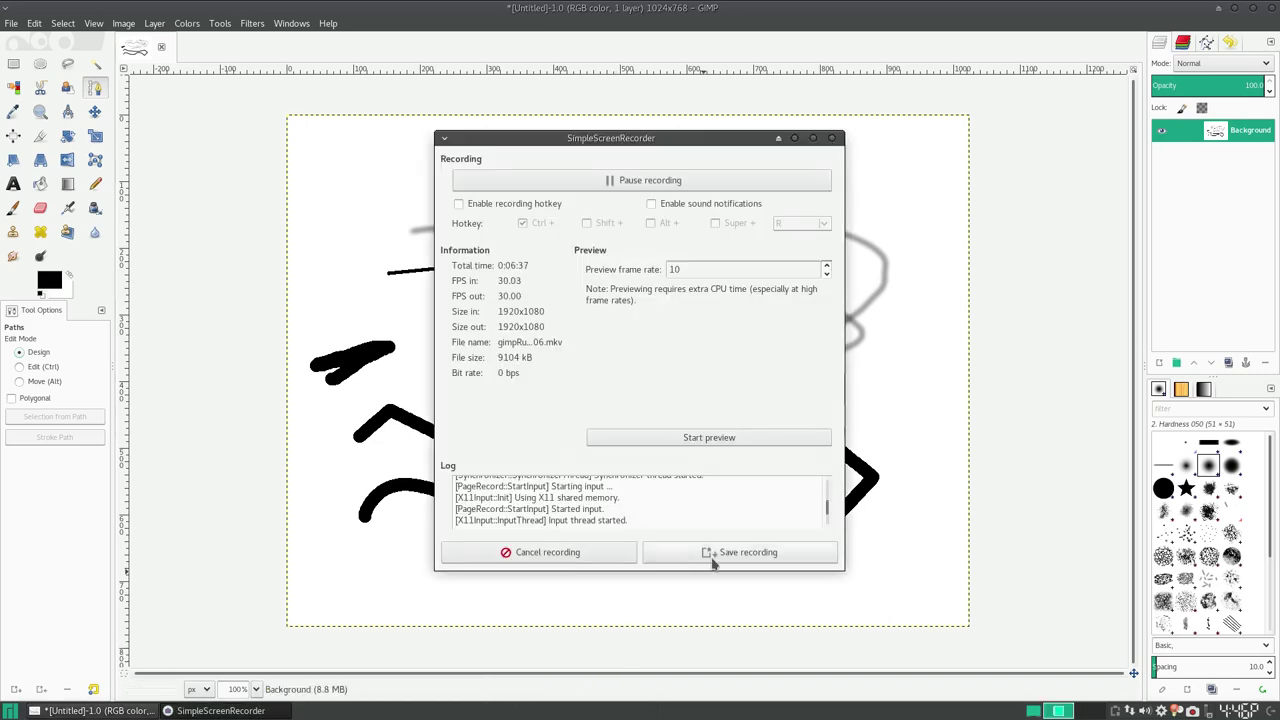
pyautogui.click(735, 552)
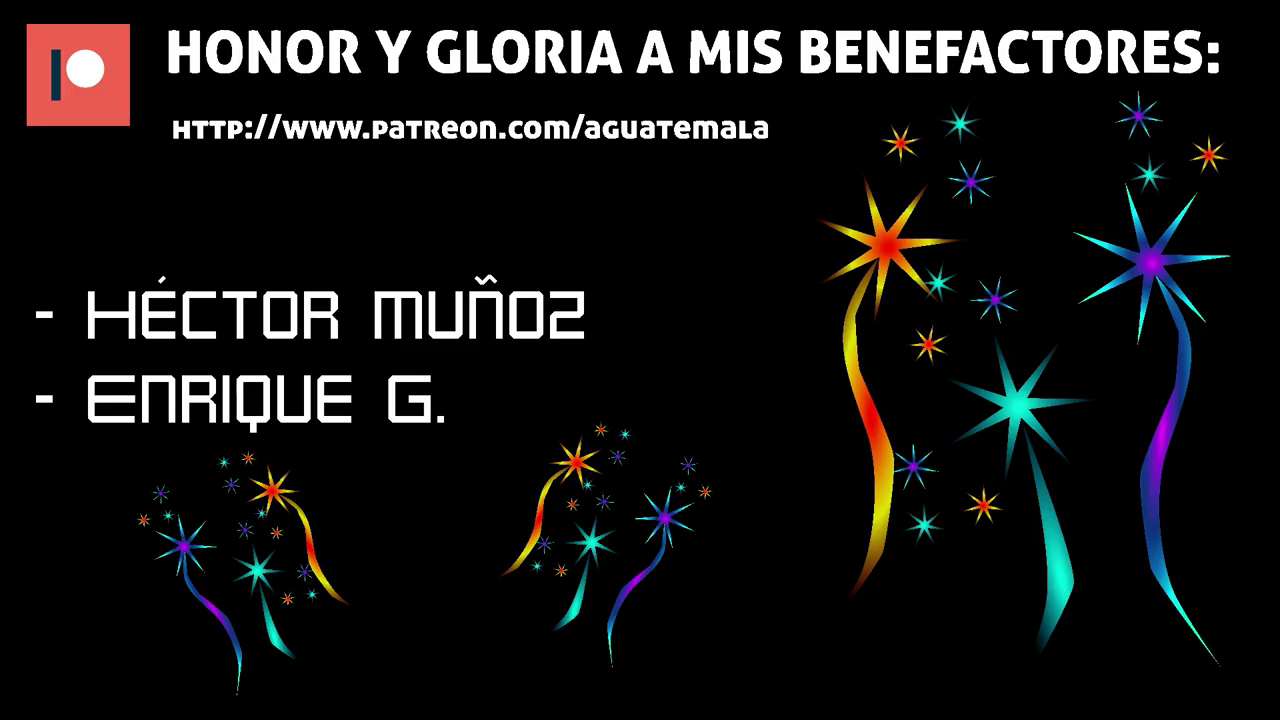